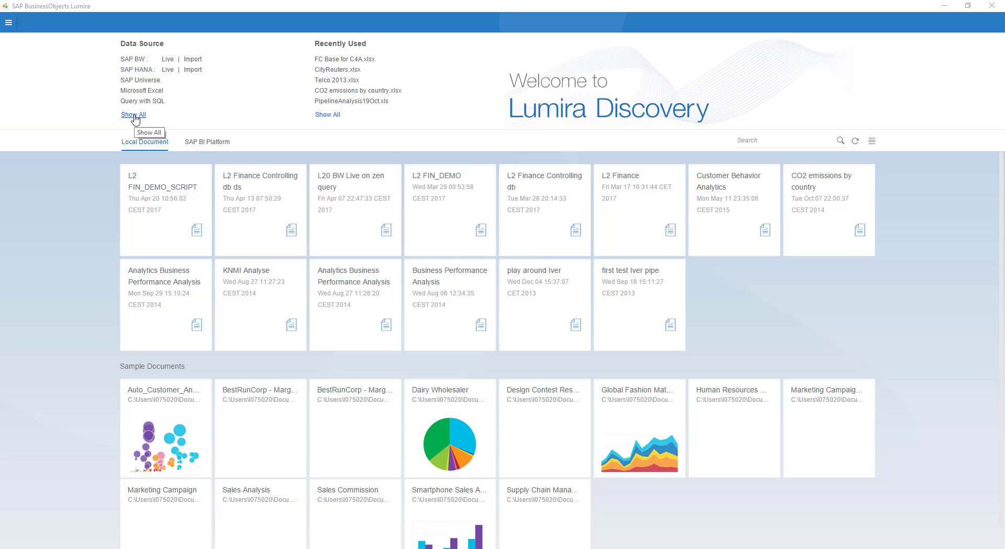
# Show all data source types: server, file and extension connections
pyautogui.click(134, 115)
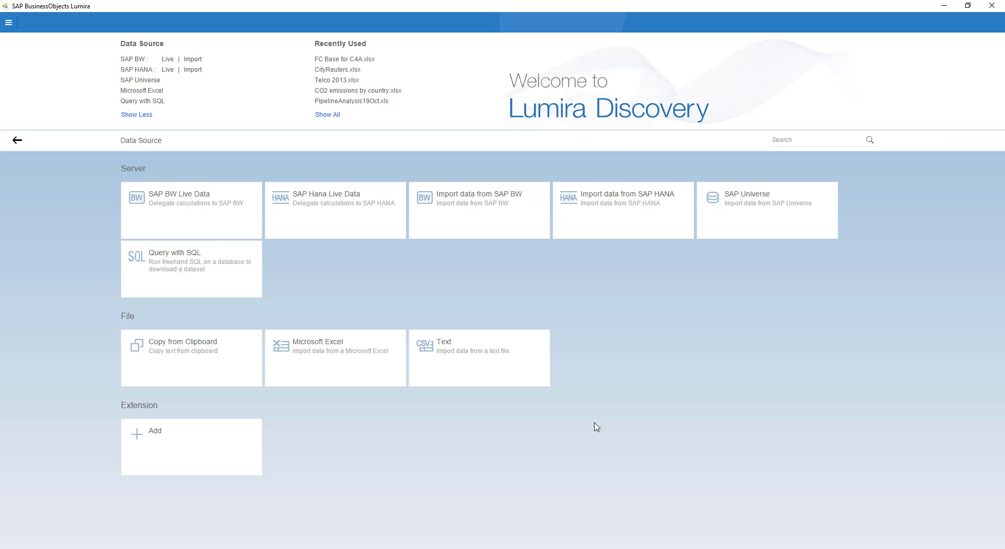
# Return to the local document list and scroll through the document tiles
pyautogui.click(18, 140)
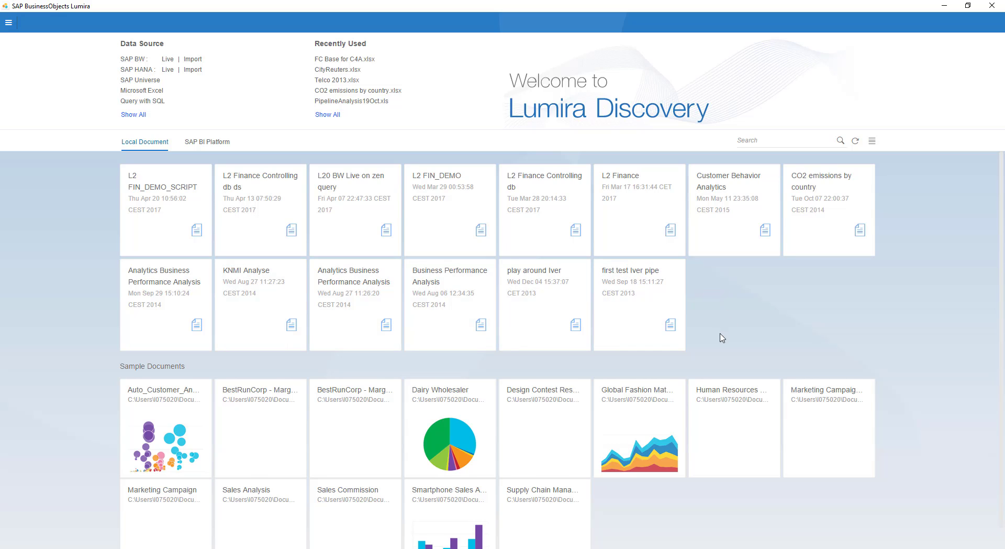
pyautogui.scroll(-1, 722, 338)
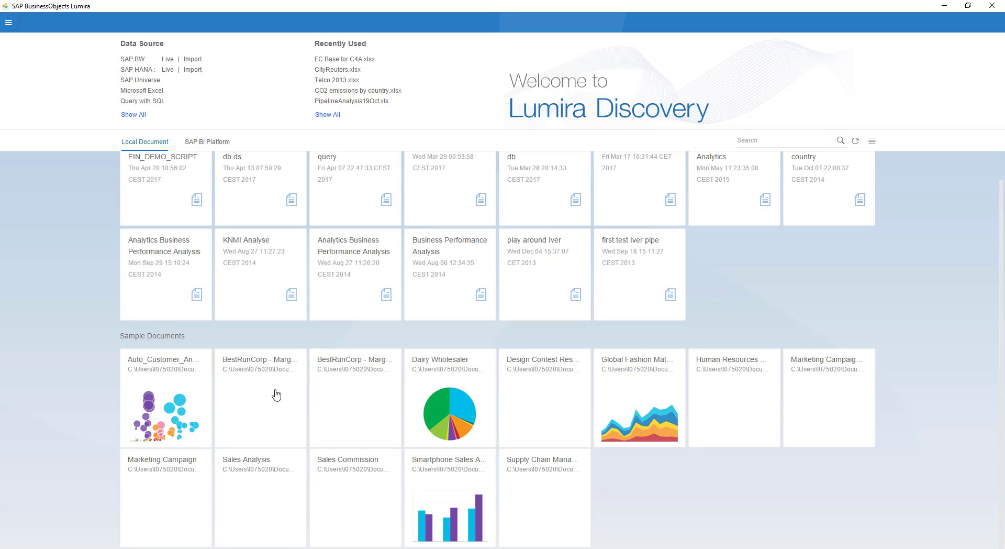
pyautogui.scroll(1, 663, 415)
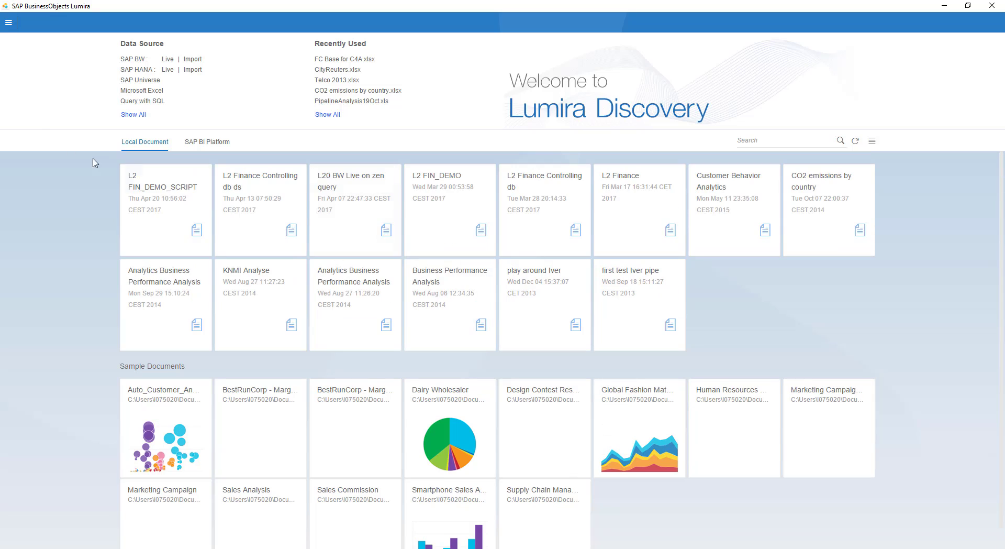
pyautogui.click(9, 23)
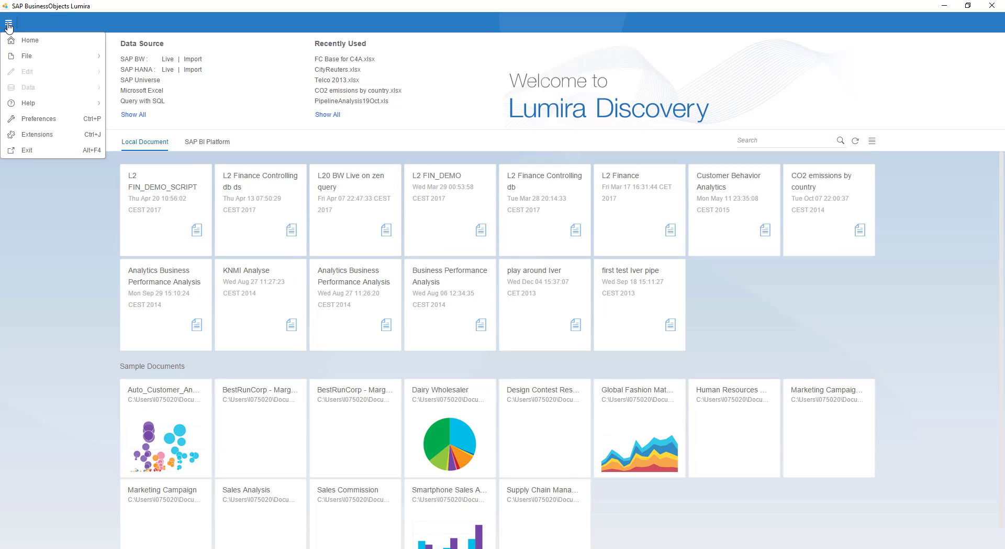
pyautogui.click(31, 57)
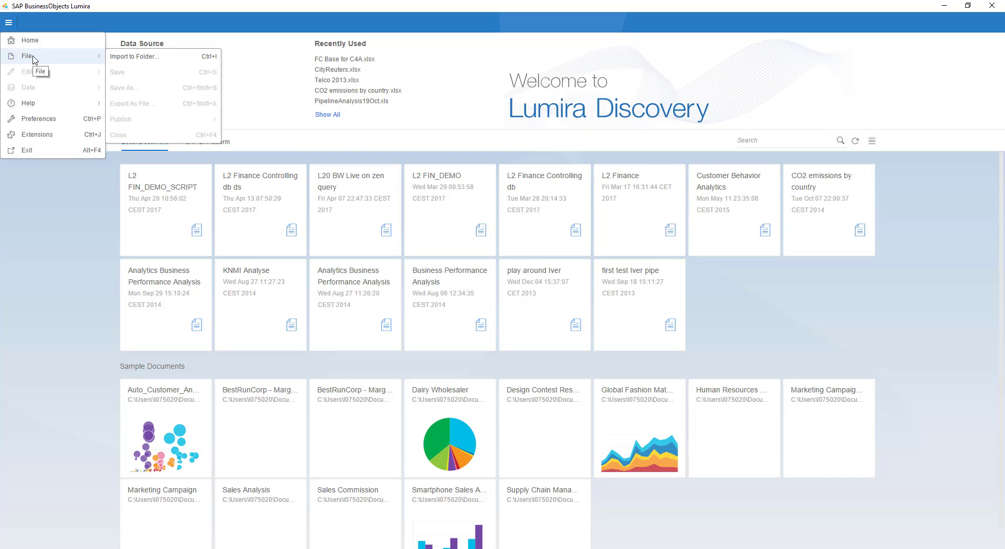
pyautogui.click(48, 104)
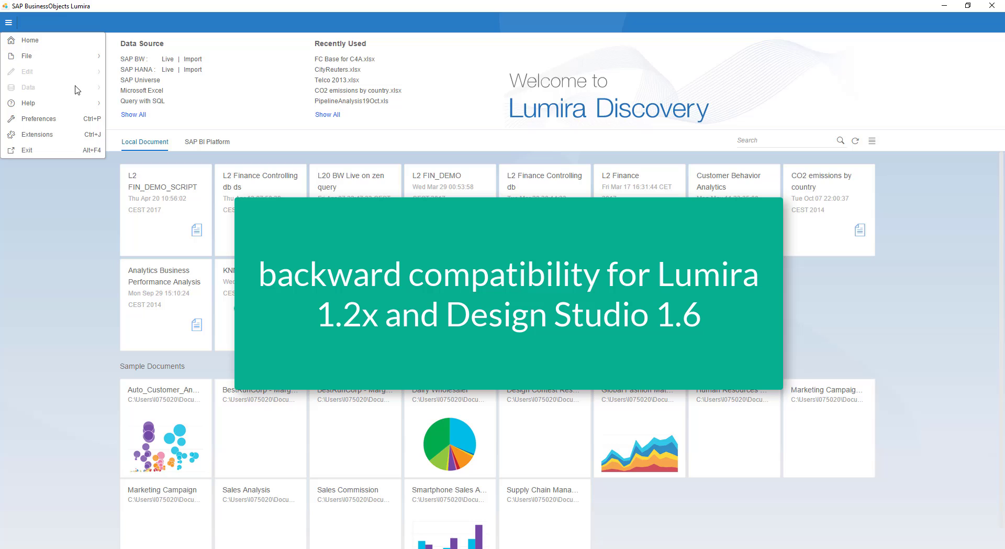
pyautogui.click(55, 119)
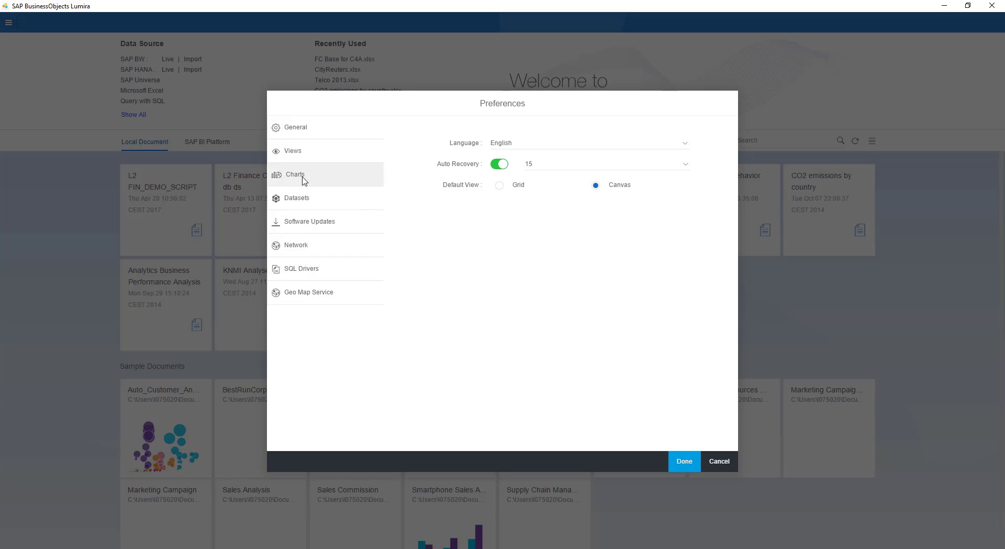
pyautogui.click(720, 463)
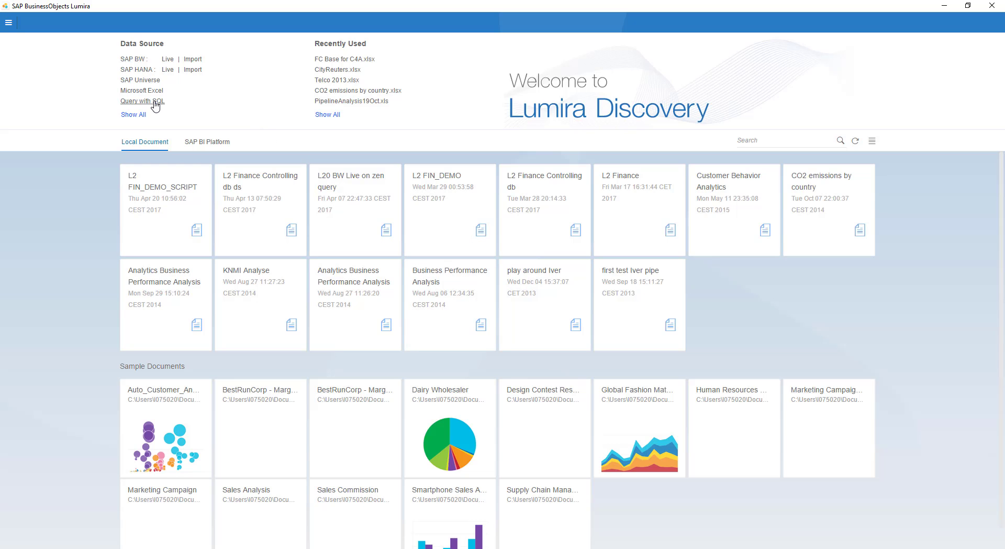
# Start a Query with SQL and browse the installed database drivers from Amazon to Sybase
pyautogui.click(153, 101)
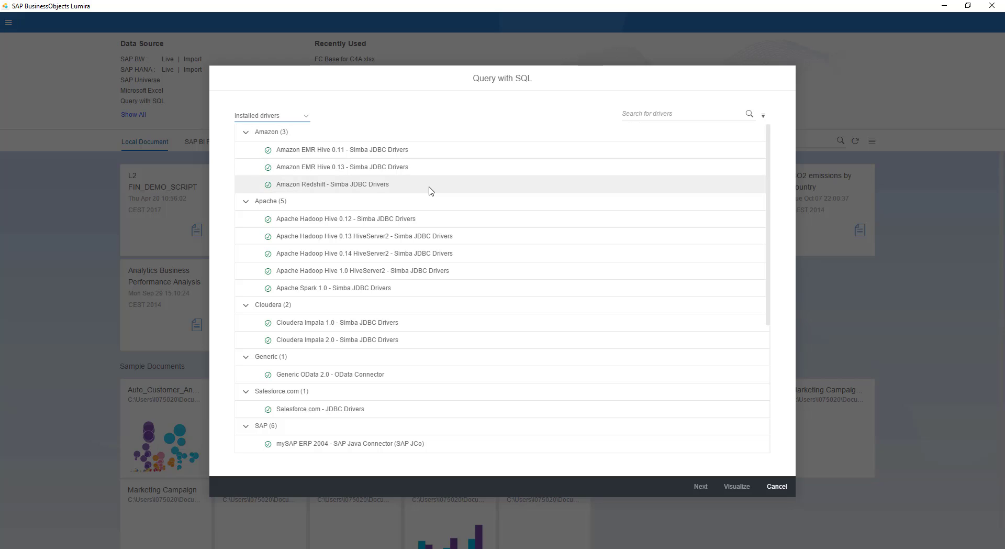
pyautogui.scroll(-4, 375, 199)
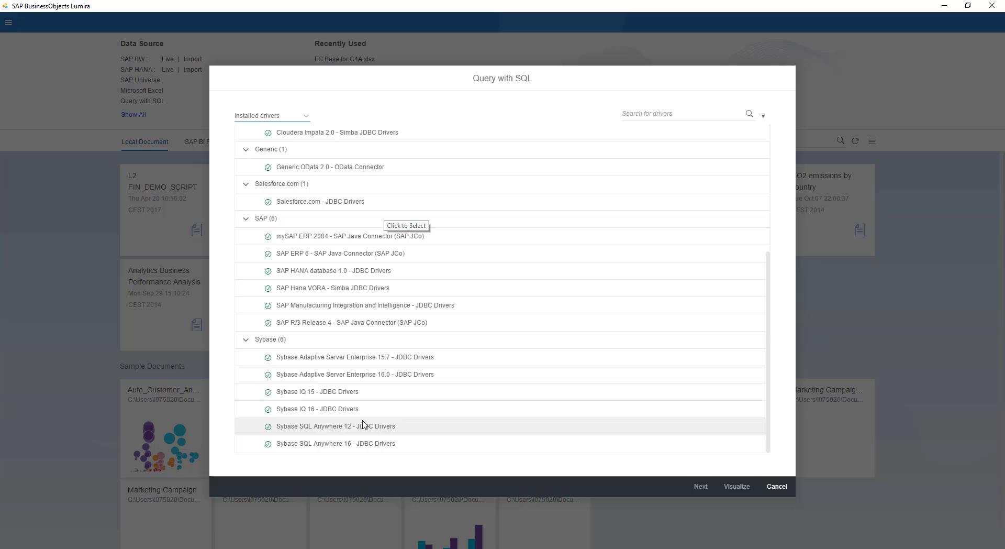
pyautogui.scroll(4, 364, 424)
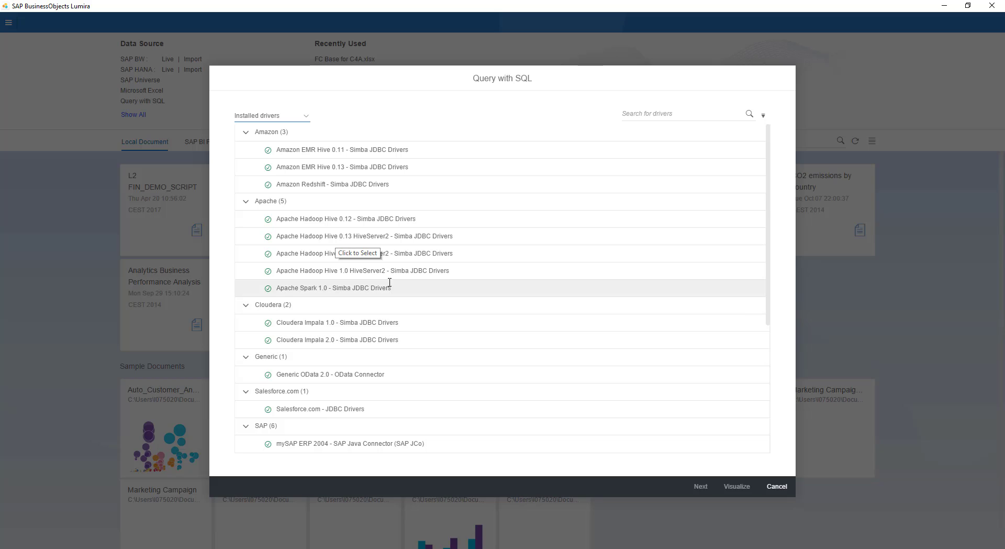
pyautogui.scroll(-4, 391, 323)
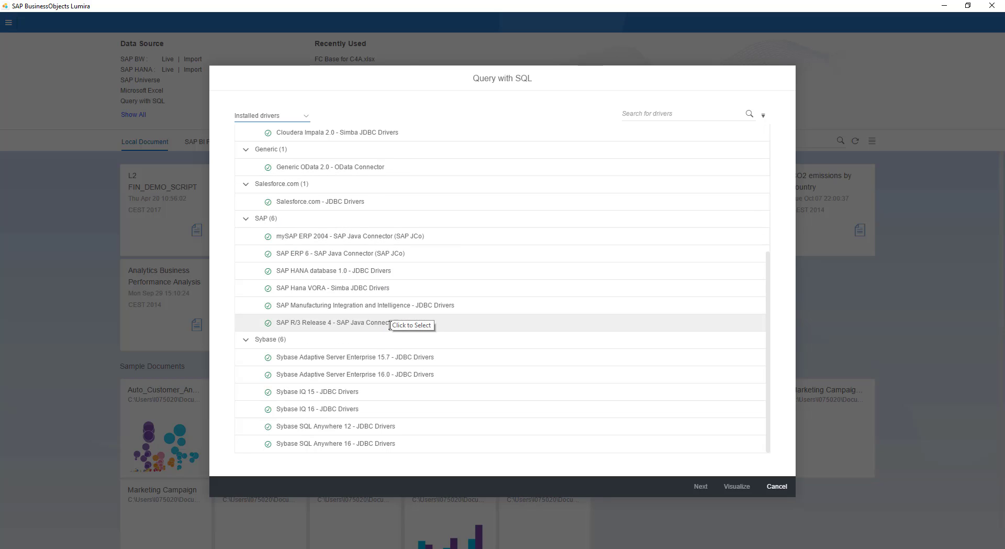
# Cancel the Query with SQL driver selection without connecting
pyautogui.click(782, 490)
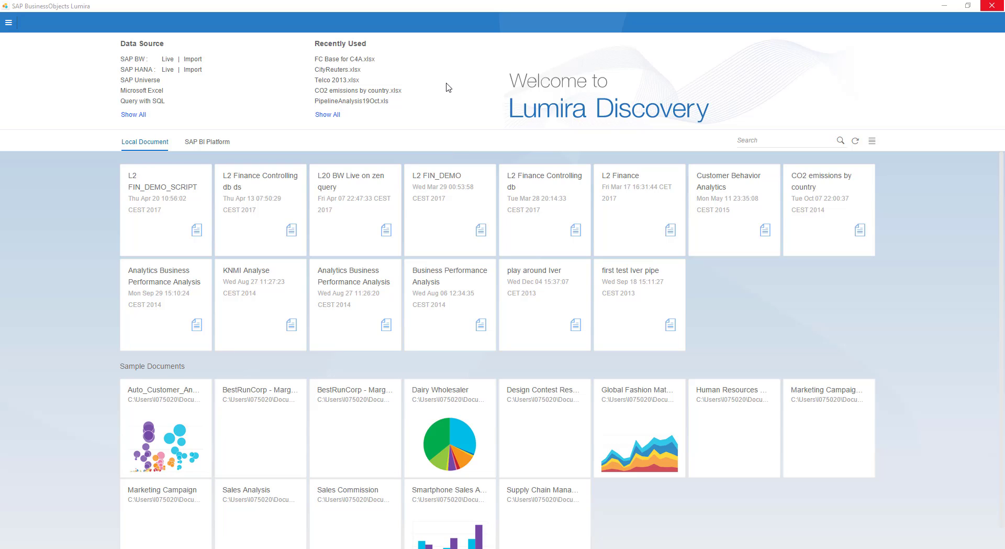
# Create a new document from the recently used FC Base for C4A.xlsx file
pyautogui.click(356, 60)
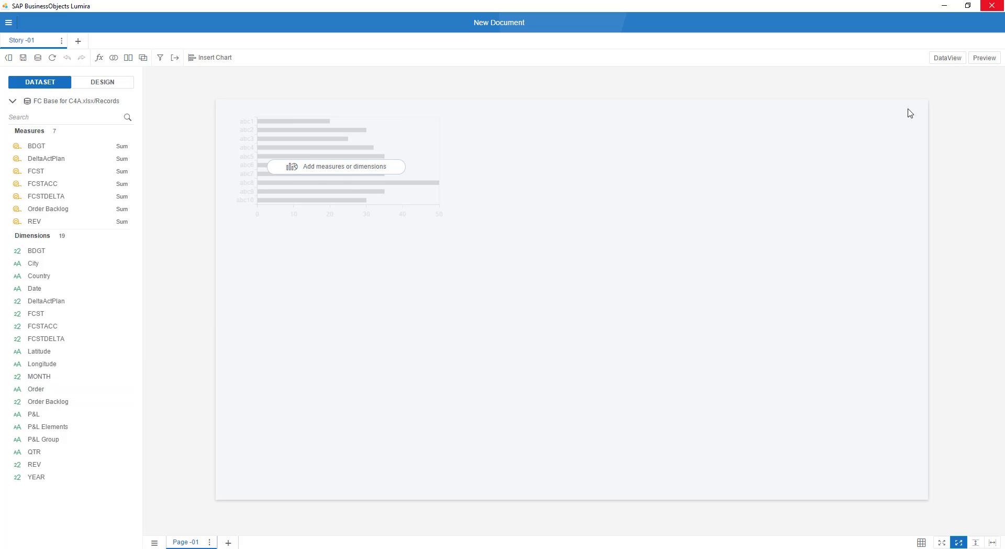
# Inspect the FC Base data in grid and facets views, checking Hamburg's cleaning options, then return to design
pyautogui.click(949, 58)
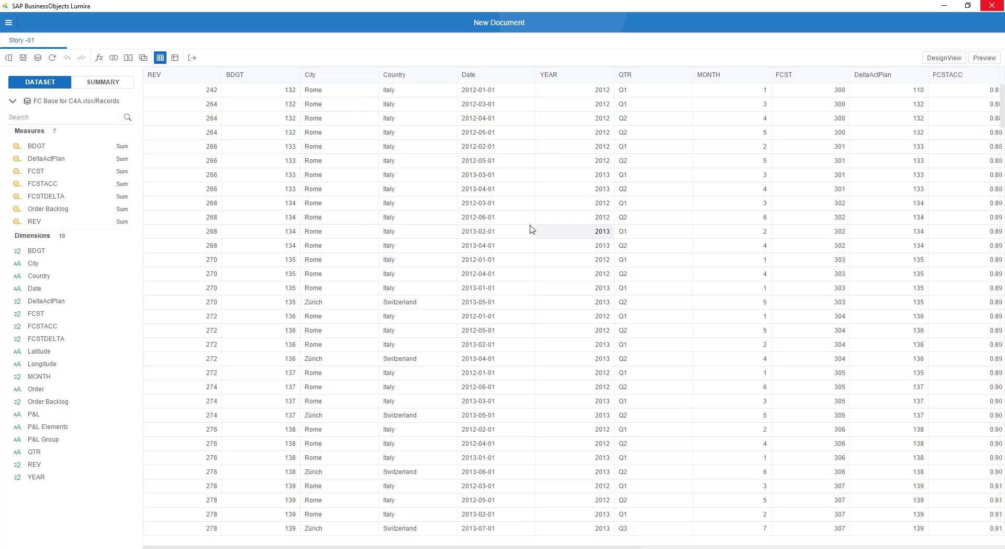
pyautogui.click(176, 59)
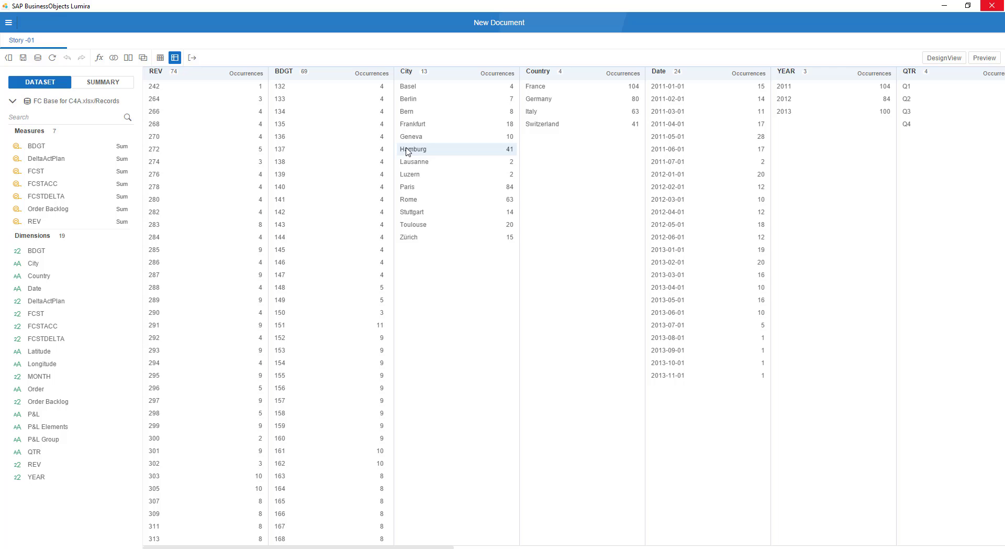
pyautogui.rightClick(408, 150)
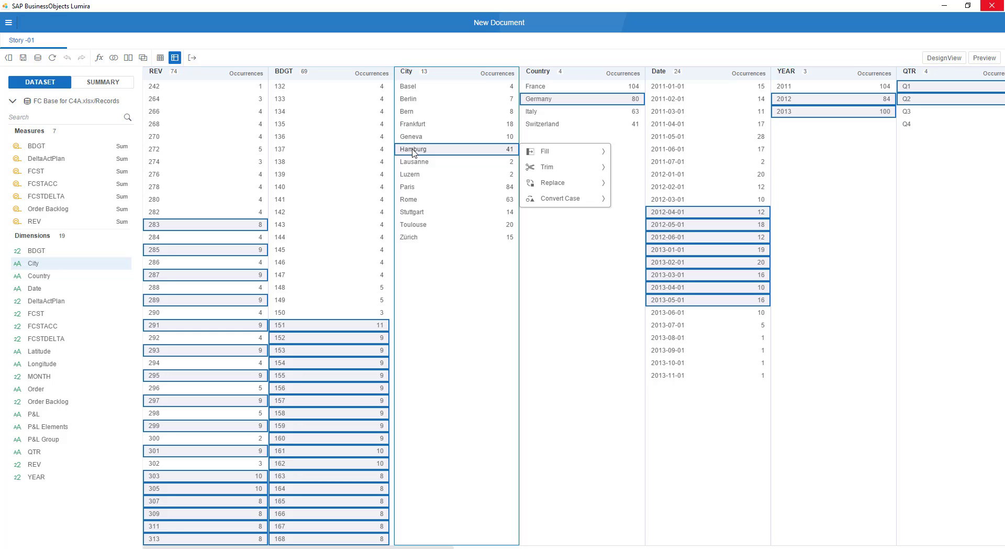
pyautogui.click(160, 58)
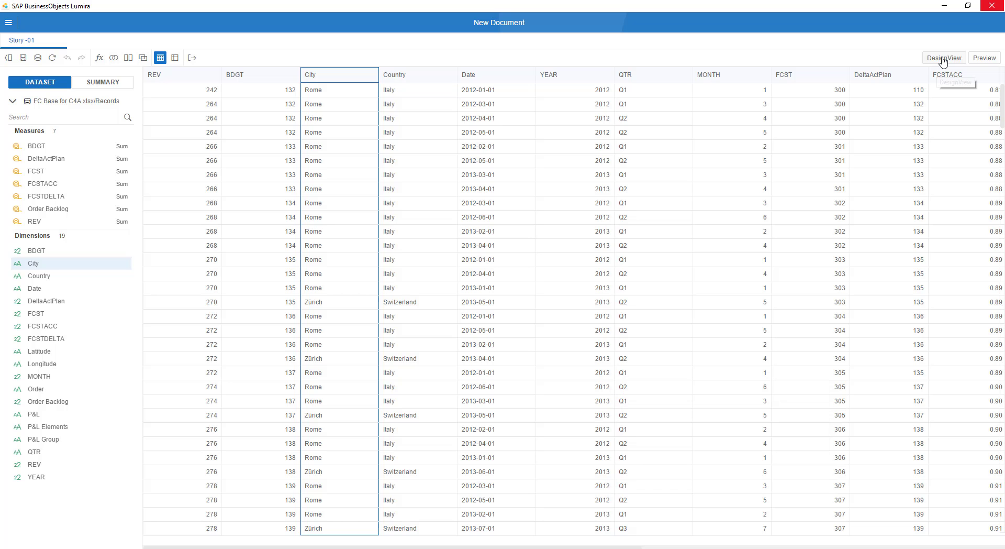
pyautogui.click(945, 60)
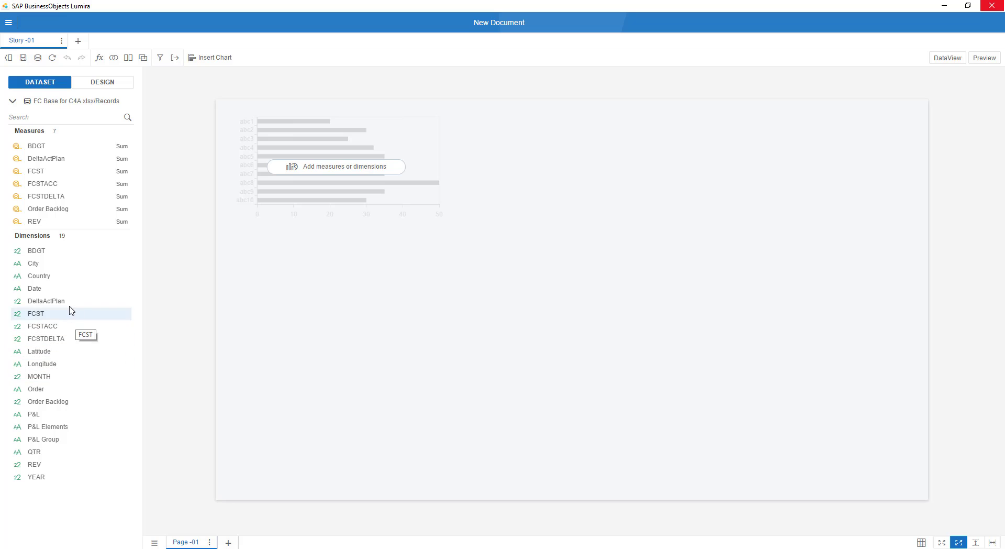
# Convert the Date dimension to Date/Time using the yyyy-mm-dd source format
pyautogui.click(113, 292)
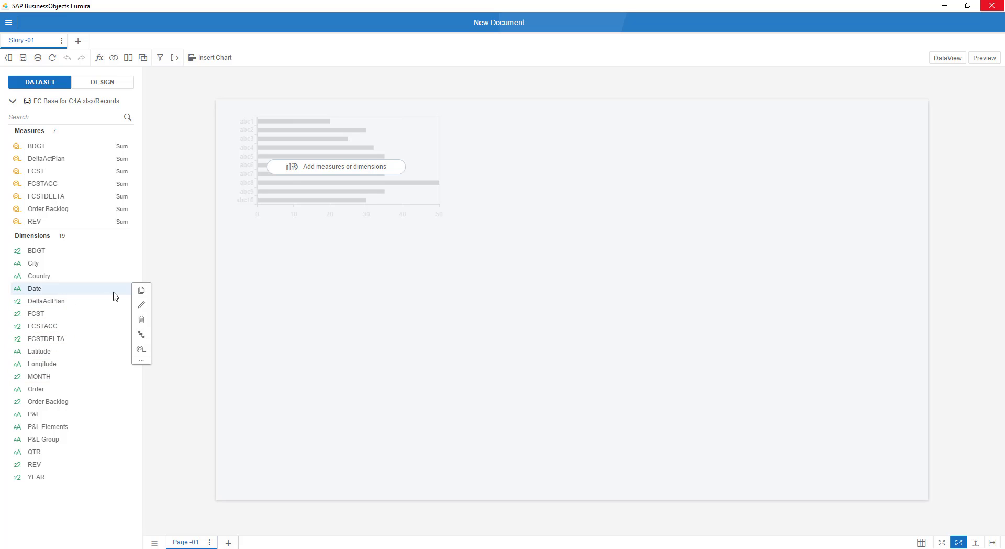
pyautogui.click(141, 360)
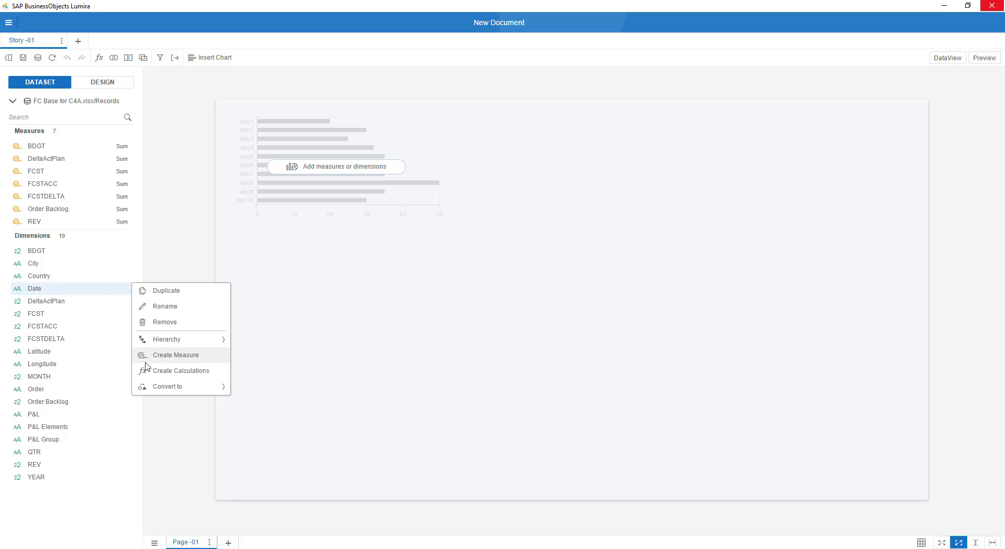
pyautogui.click(191, 391)
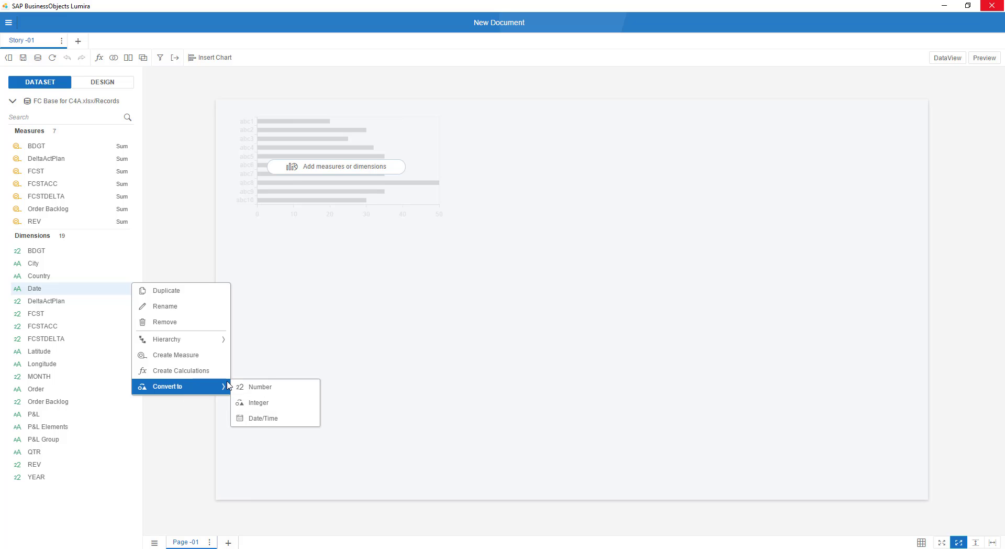
pyautogui.click(264, 418)
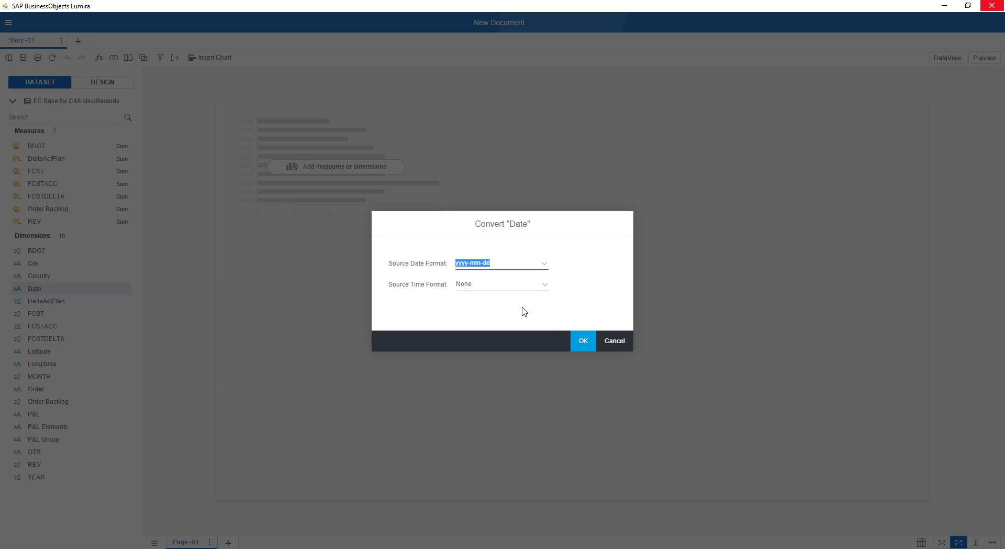
pyautogui.click(585, 345)
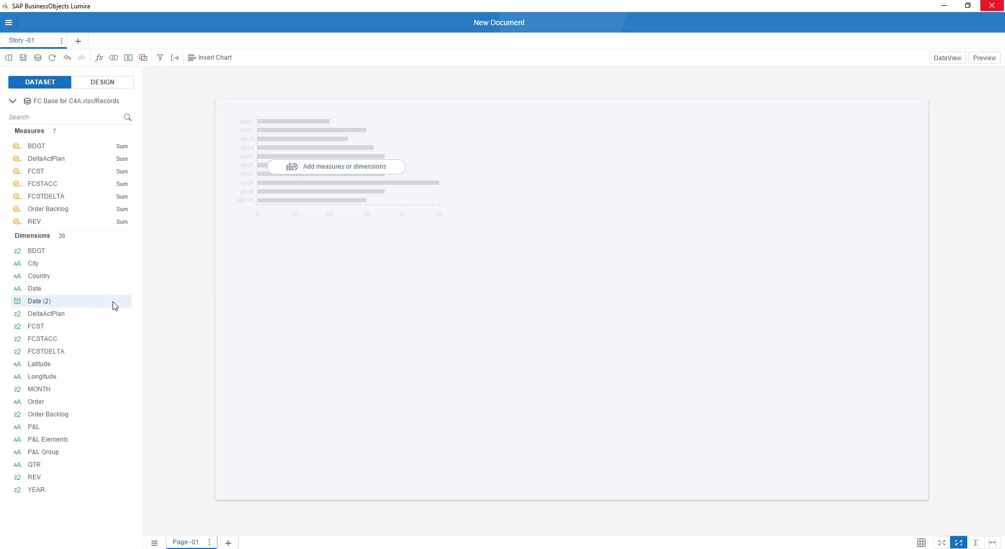
# Build a Year/Quarter/Month/Day Date/Time hierarchy from Date (2)
pyautogui.rightClick(115, 306)
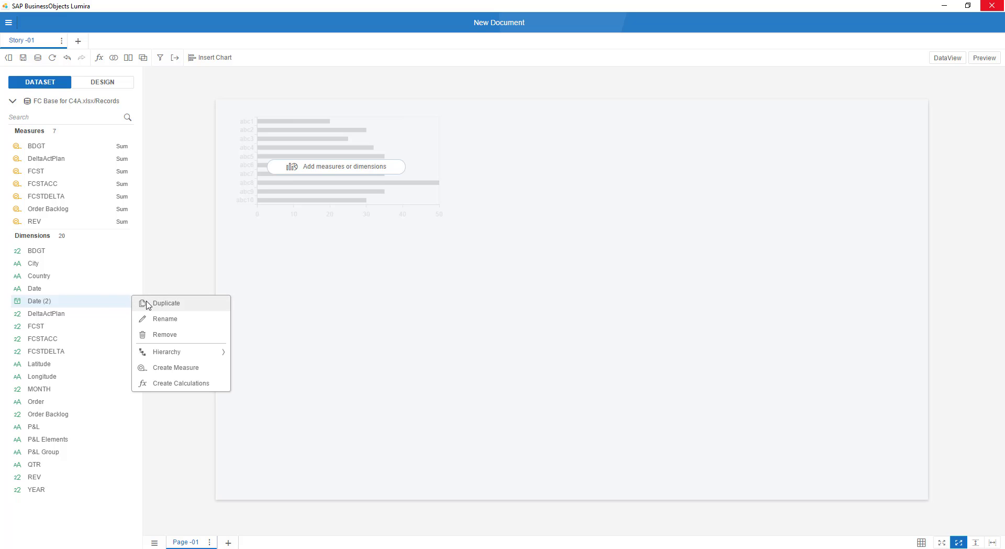
pyautogui.click(173, 353)
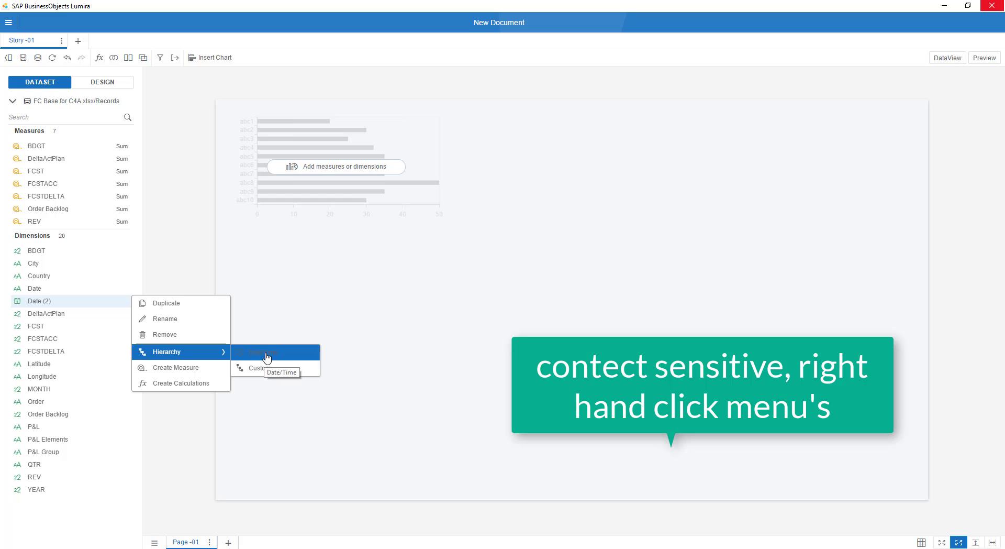
pyautogui.click(266, 353)
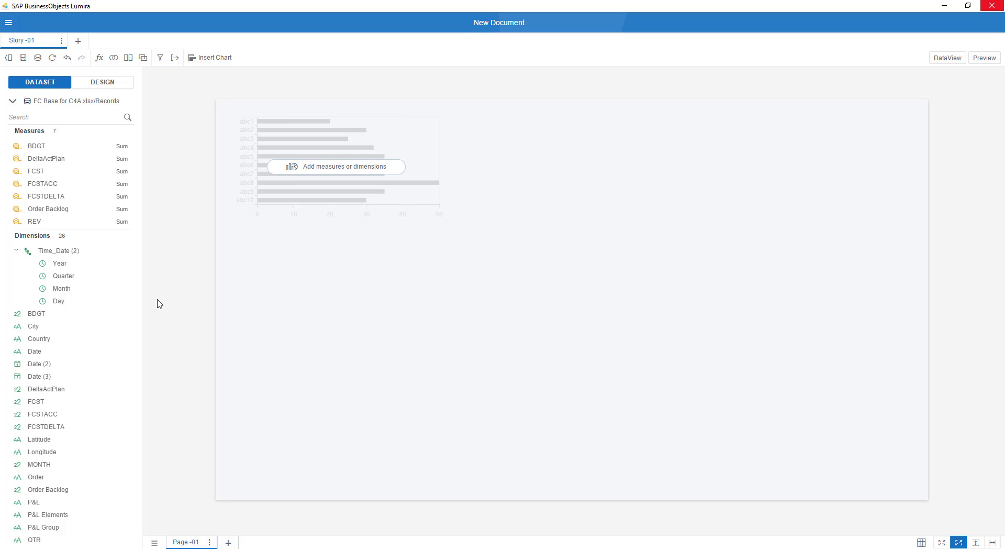
# Start a geographic hierarchy by latitude/longitude from the City dimension
pyautogui.scroll(-1, 96, 371)
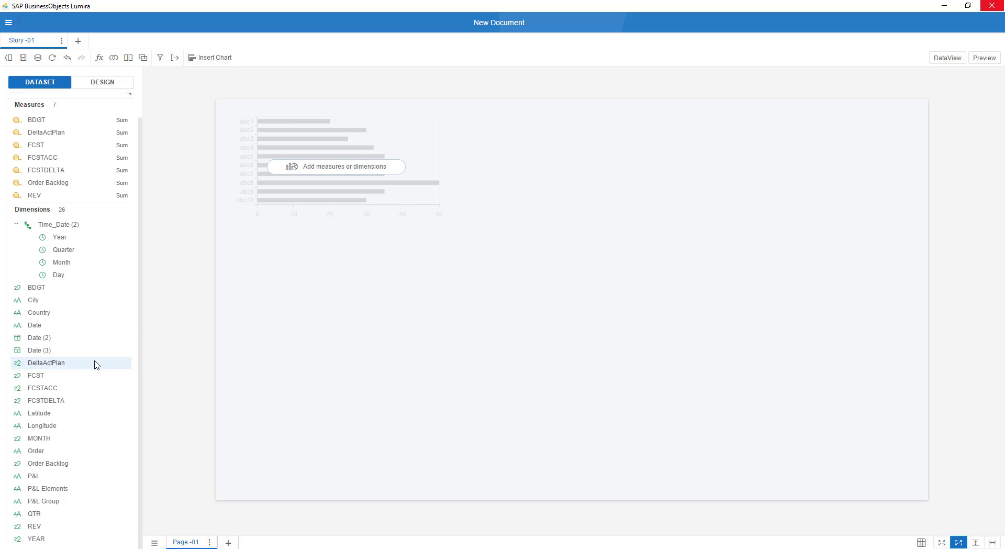
pyautogui.scroll(1, 96, 365)
pyautogui.scroll(-1, 93, 346)
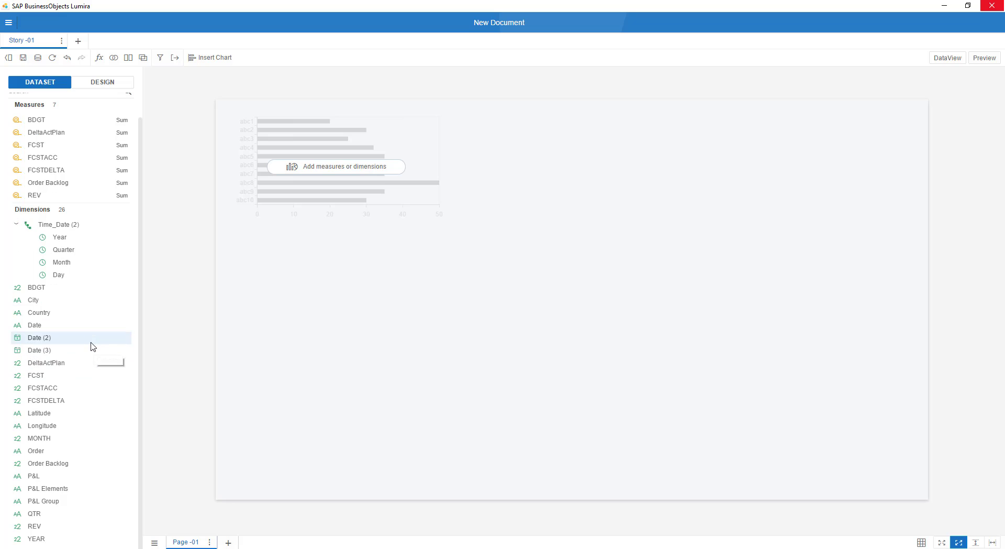
pyautogui.scroll(1, 84, 356)
pyautogui.rightClick(106, 329)
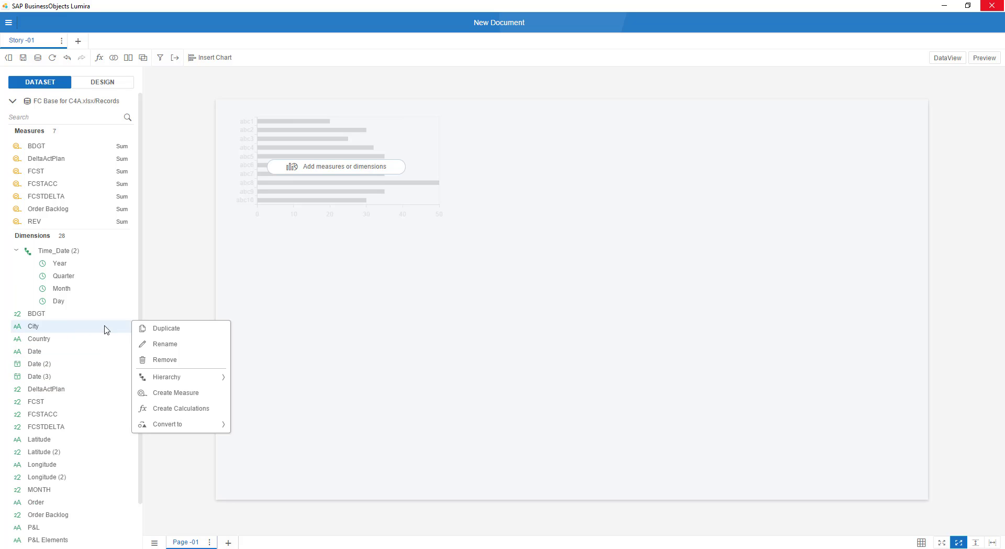
pyautogui.click(188, 379)
pyautogui.click(274, 382)
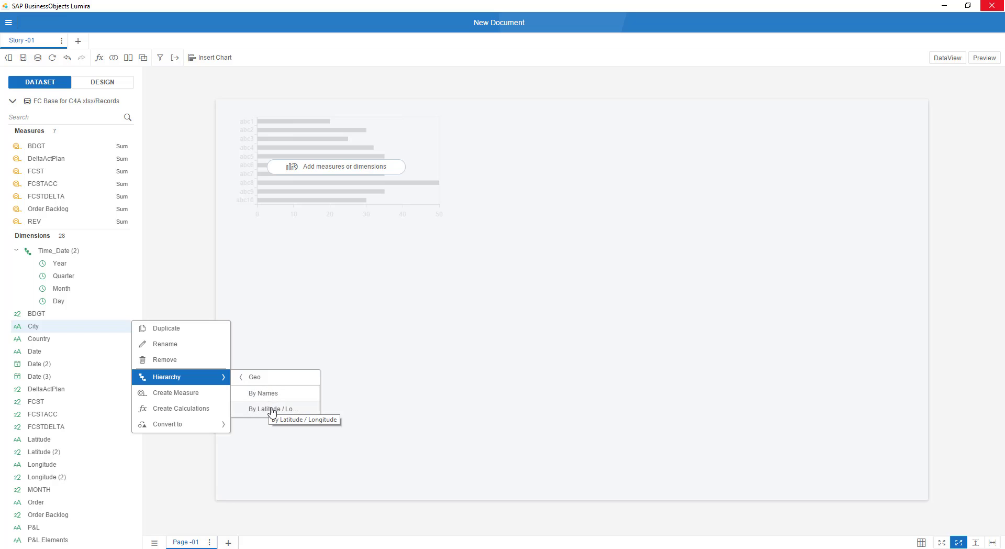
pyautogui.click(282, 409)
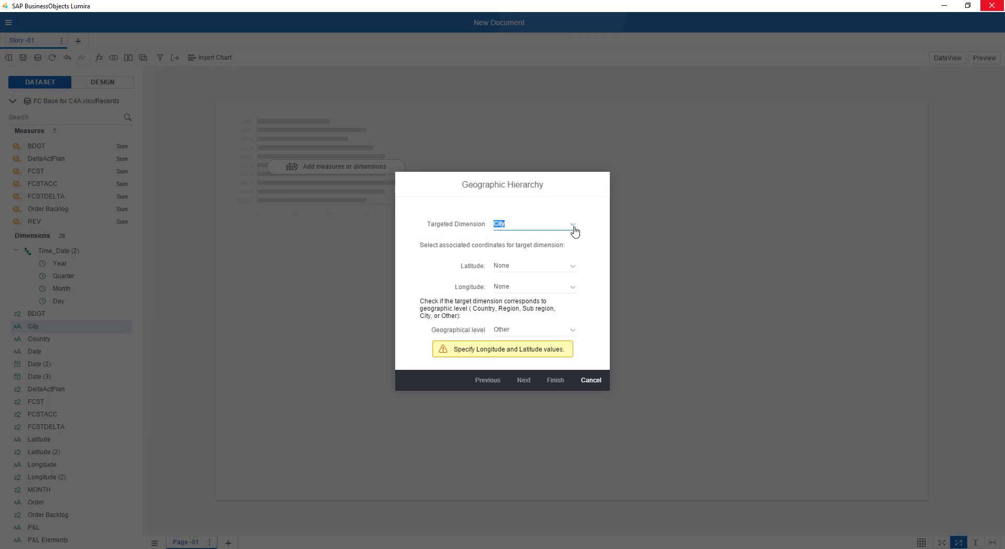
# Map Latitude (2) and Longitude (2) at City level and finish the Geography_City_LongLat hierarchy
pyautogui.click(571, 267)
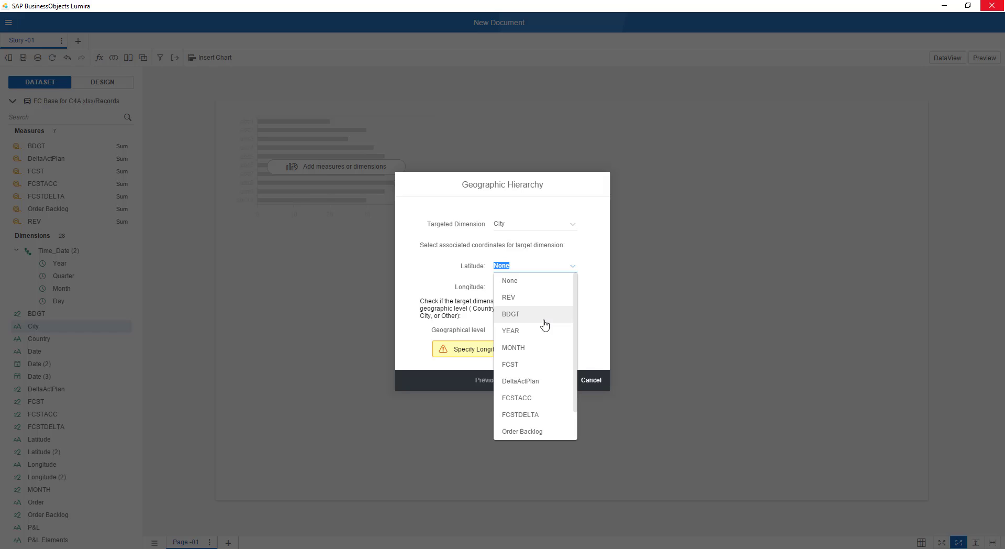
pyautogui.scroll(-1, 545, 325)
pyautogui.click(525, 416)
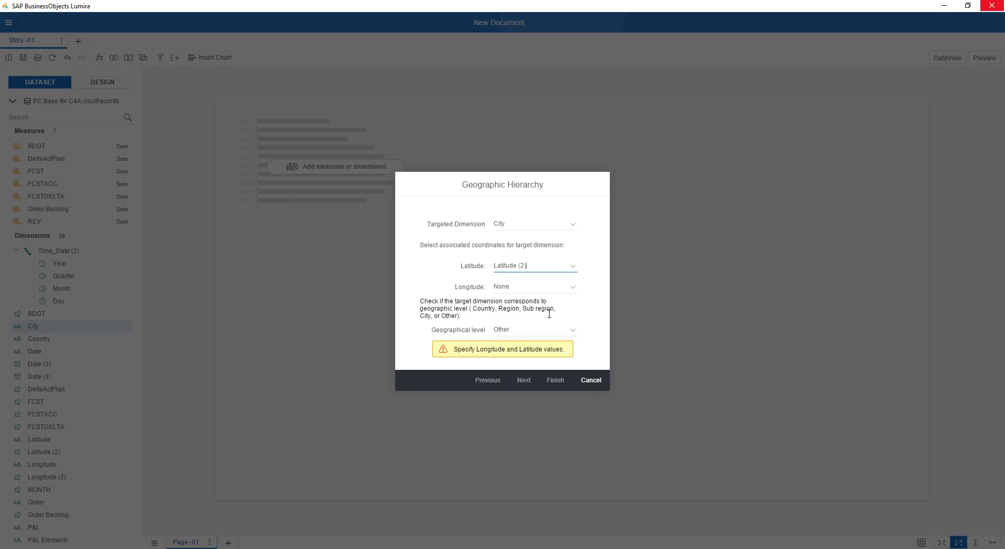
pyautogui.click(572, 287)
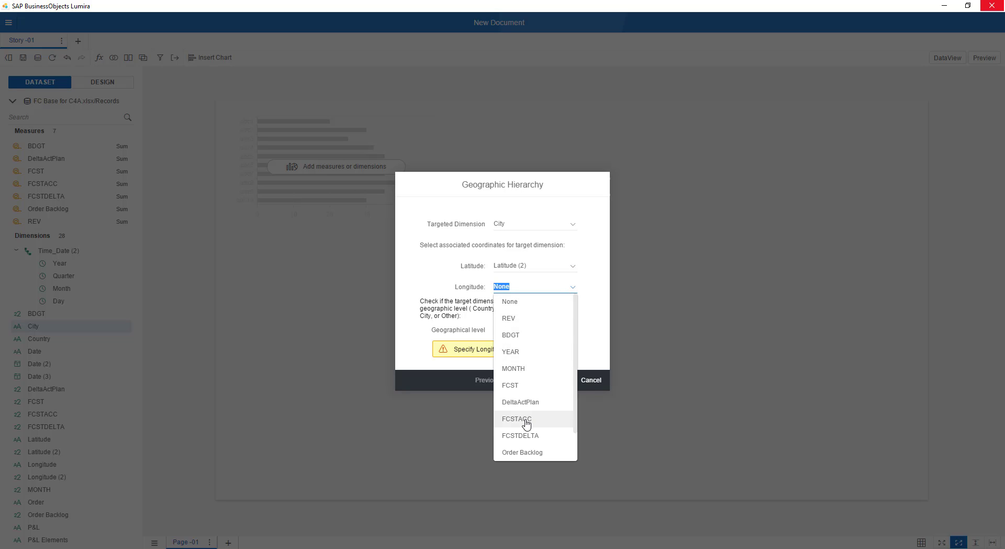
pyautogui.scroll(-1, 519, 439)
pyautogui.click(521, 453)
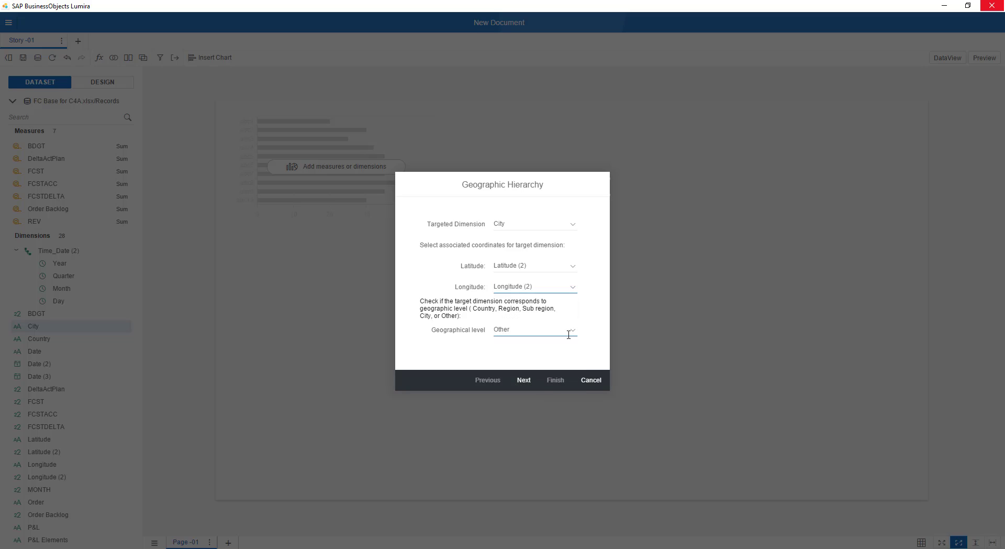
pyautogui.click(574, 335)
pyautogui.click(521, 411)
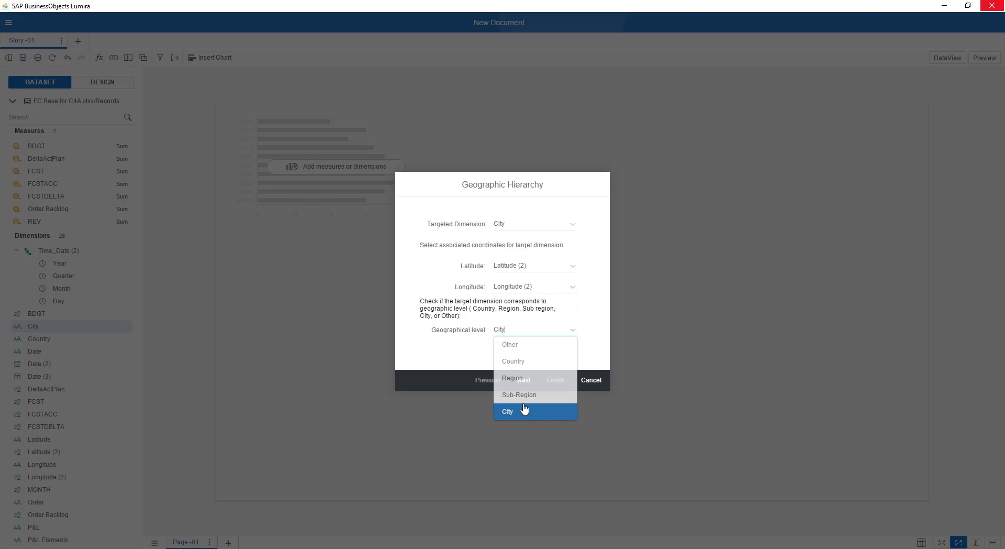
pyautogui.click(527, 387)
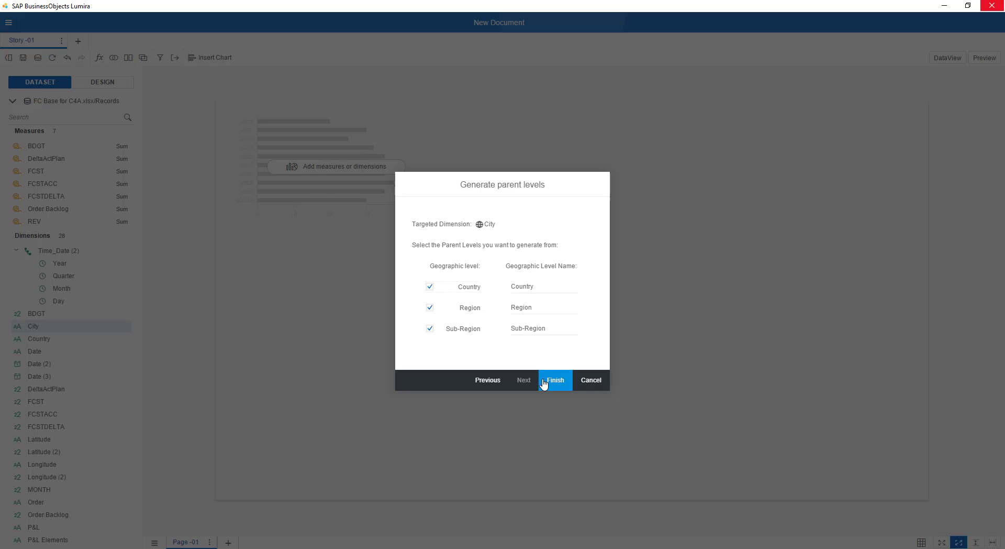
pyautogui.click(557, 381)
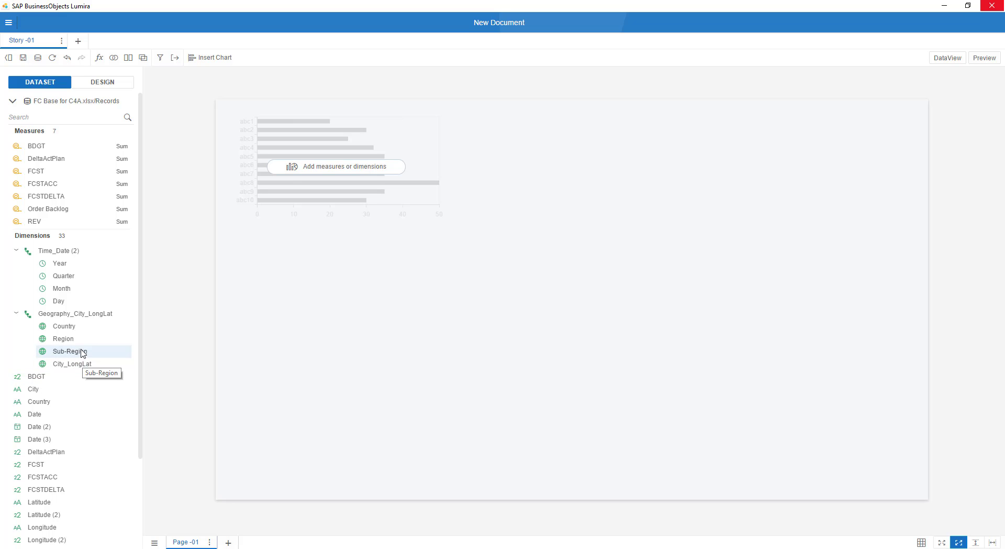
pyautogui.scroll(-3, 89, 361)
pyautogui.scroll(3, 90, 262)
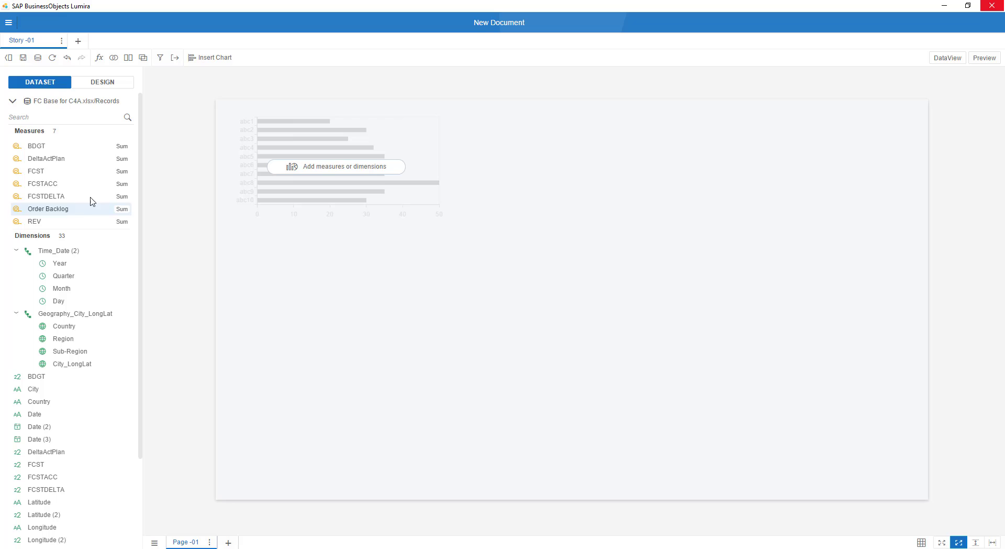
# After viewing BDGT's aggregation choices, set FCSTACC to aggregate as Average
pyautogui.rightClick(114, 147)
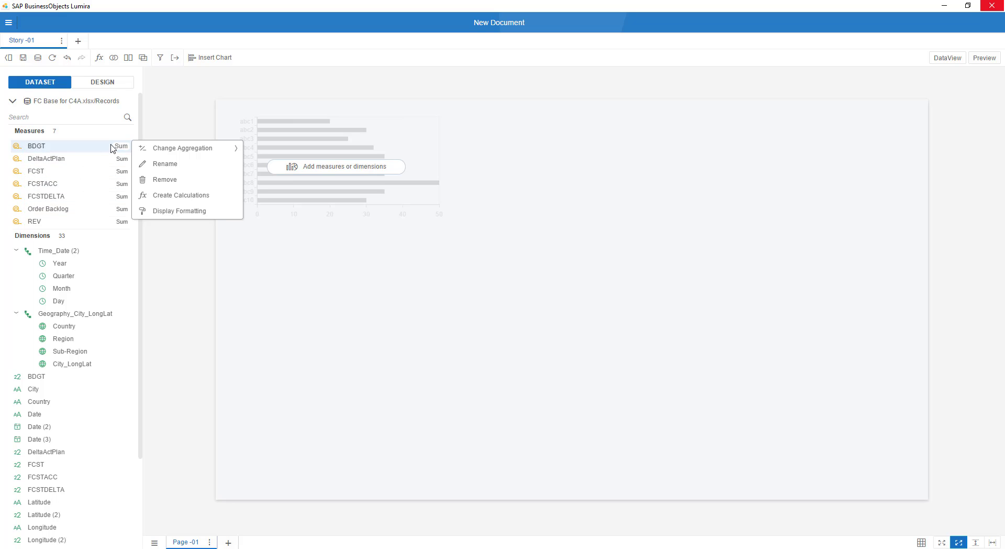
pyautogui.click(202, 150)
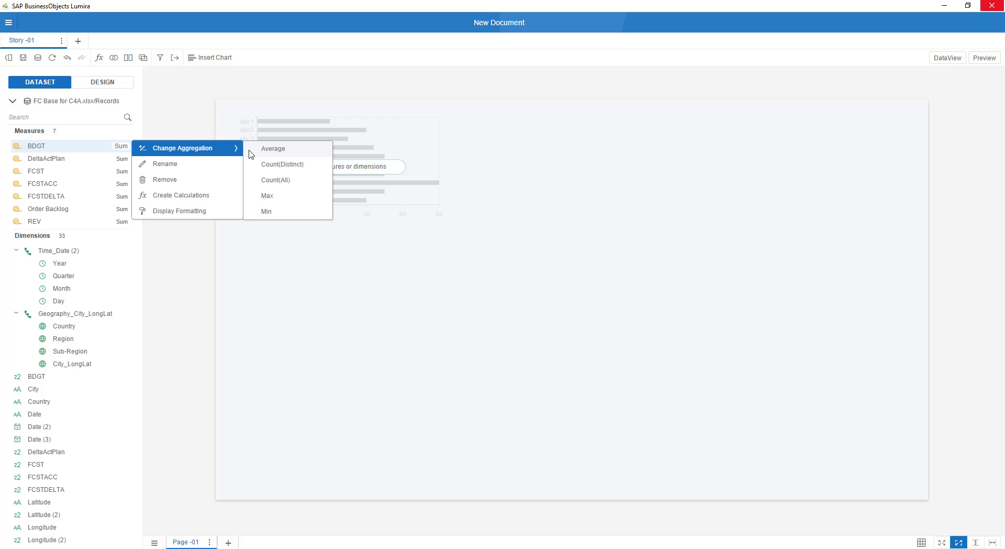
pyautogui.rightClick(66, 186)
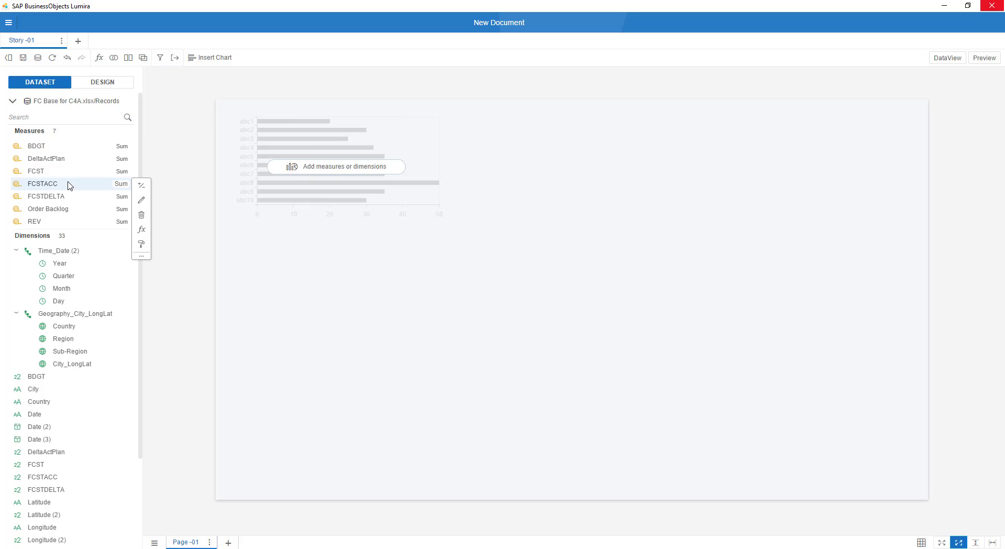
pyautogui.click(231, 186)
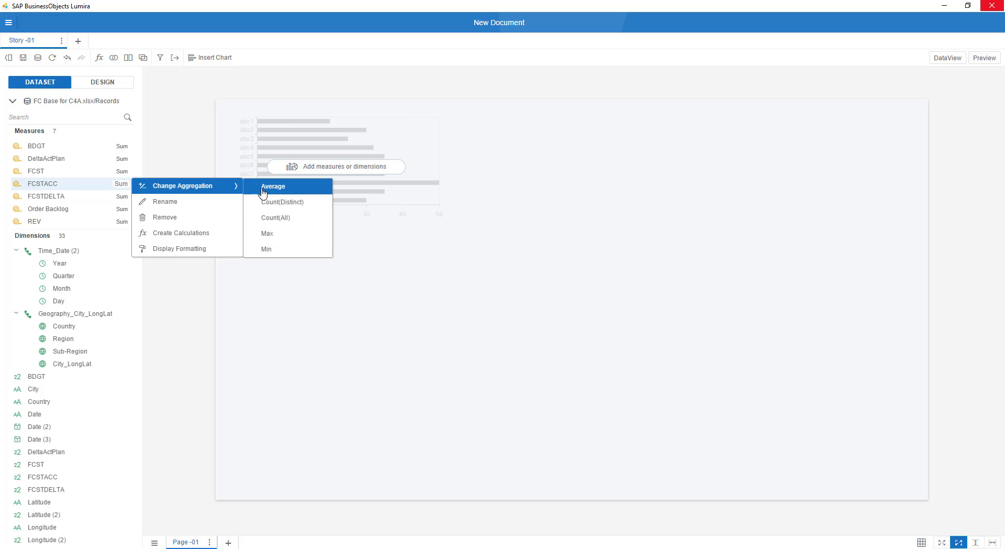
pyautogui.click(275, 188)
pyautogui.scroll(-3, 106, 389)
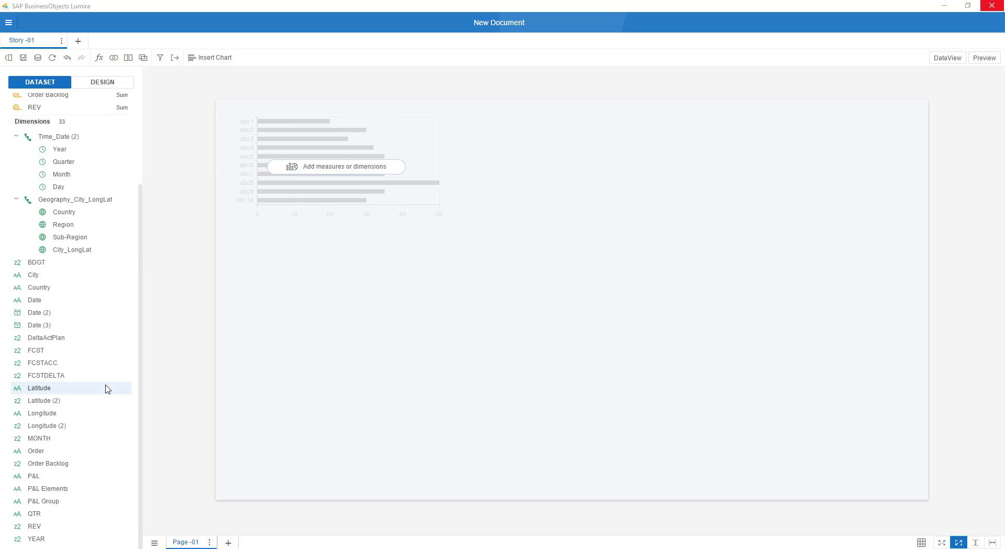
# Create a custom hierarchy with levels P&L, P&L Group and P&L Elements
pyautogui.rightClick(95, 478)
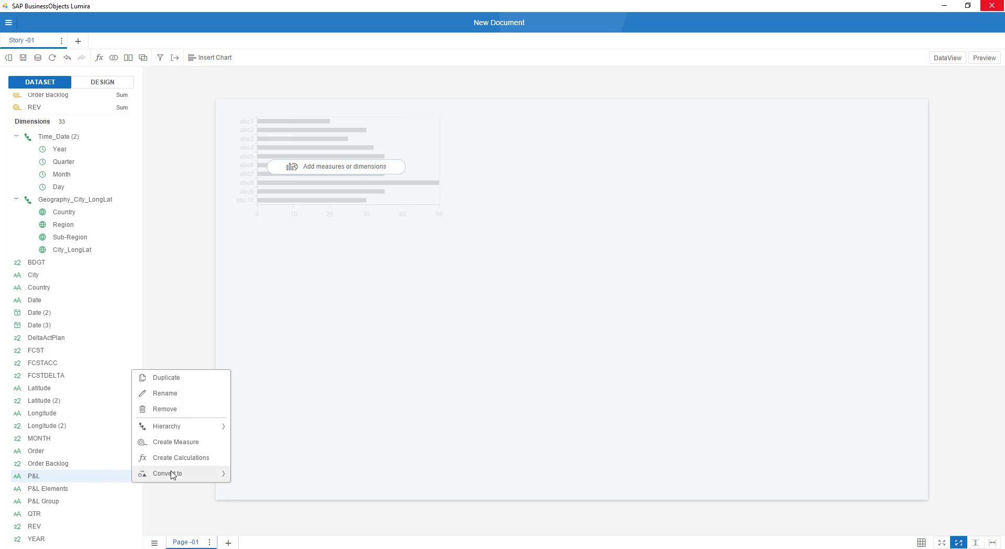
pyautogui.moveTo(199, 426)
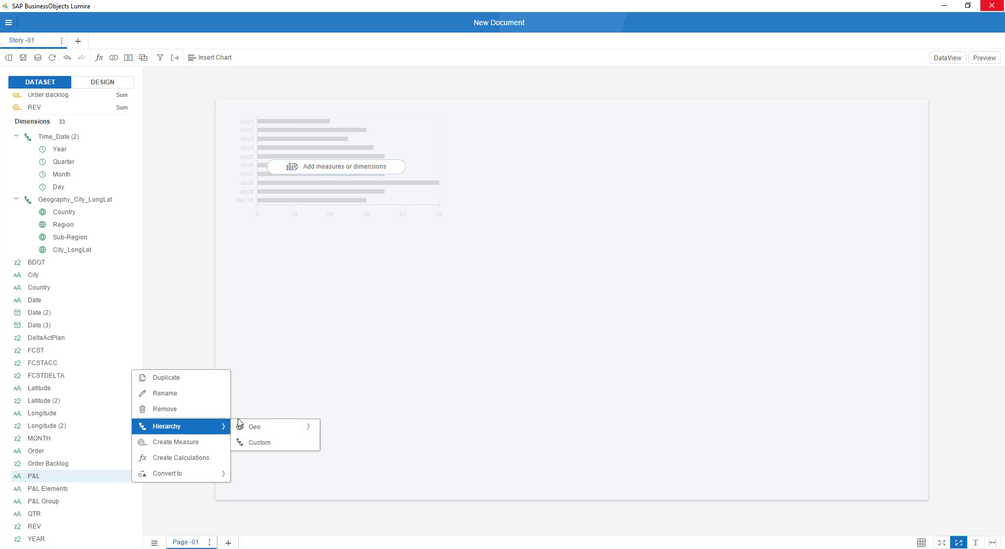
pyautogui.click(265, 442)
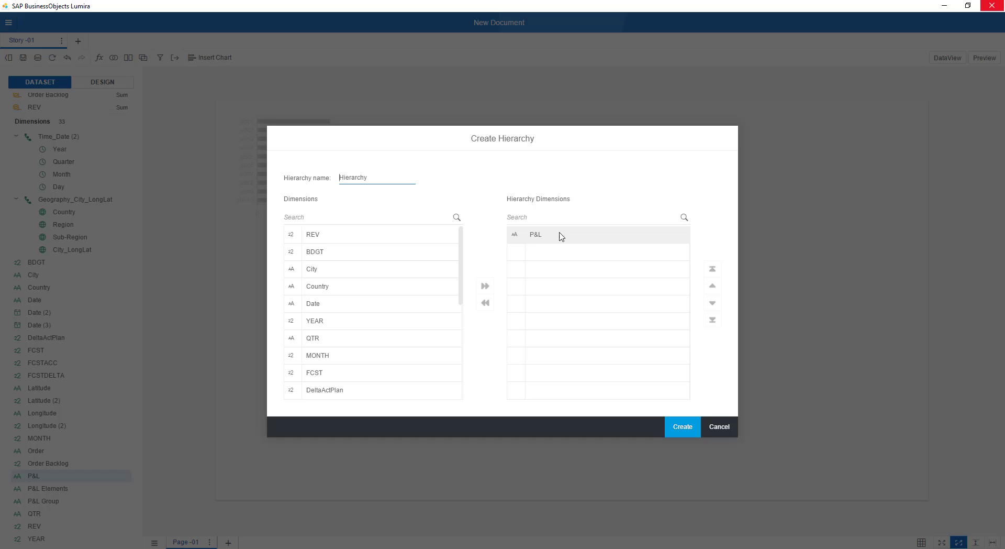
pyautogui.moveTo(462, 270); pyautogui.dragTo(449, 373)
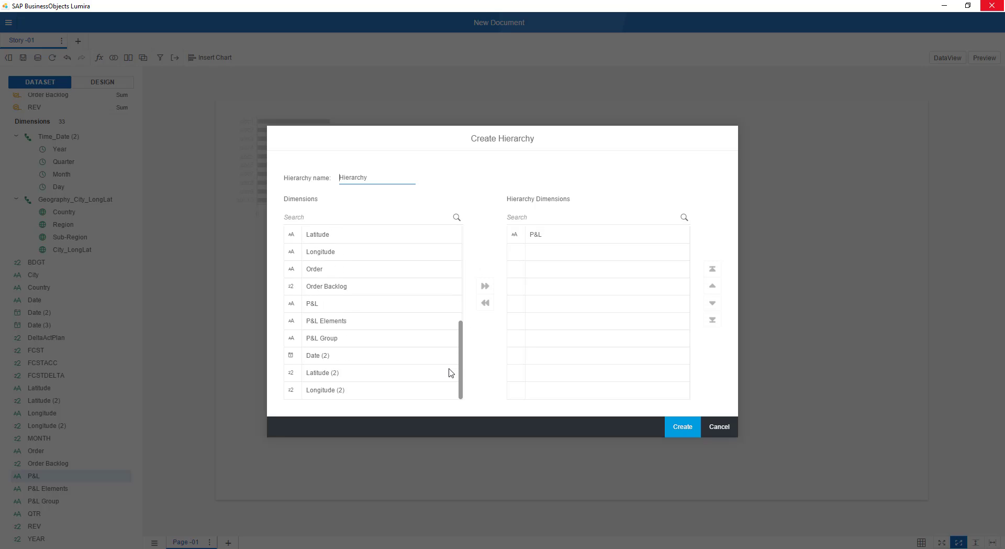
pyautogui.doubleClick(344, 340)
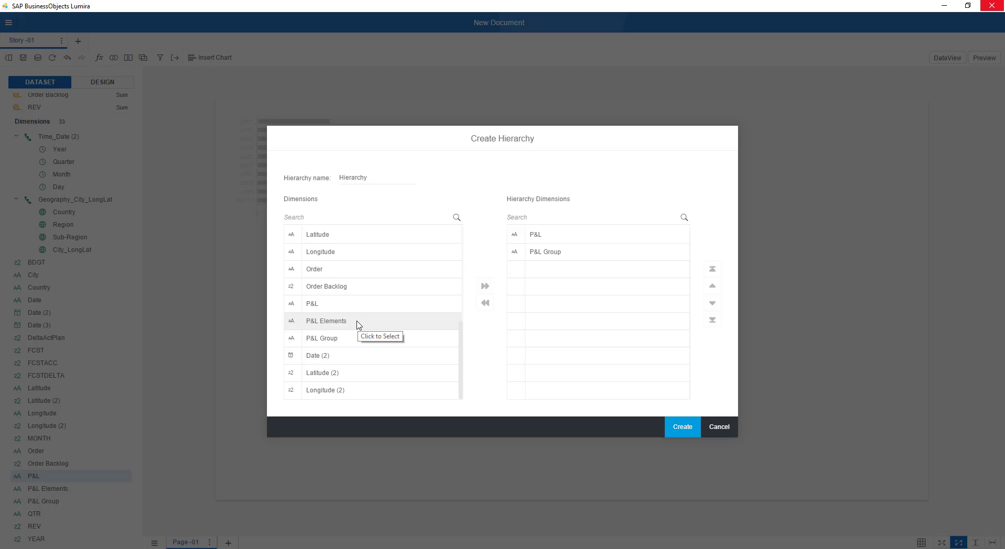
pyautogui.doubleClick(359, 324)
pyautogui.click(681, 426)
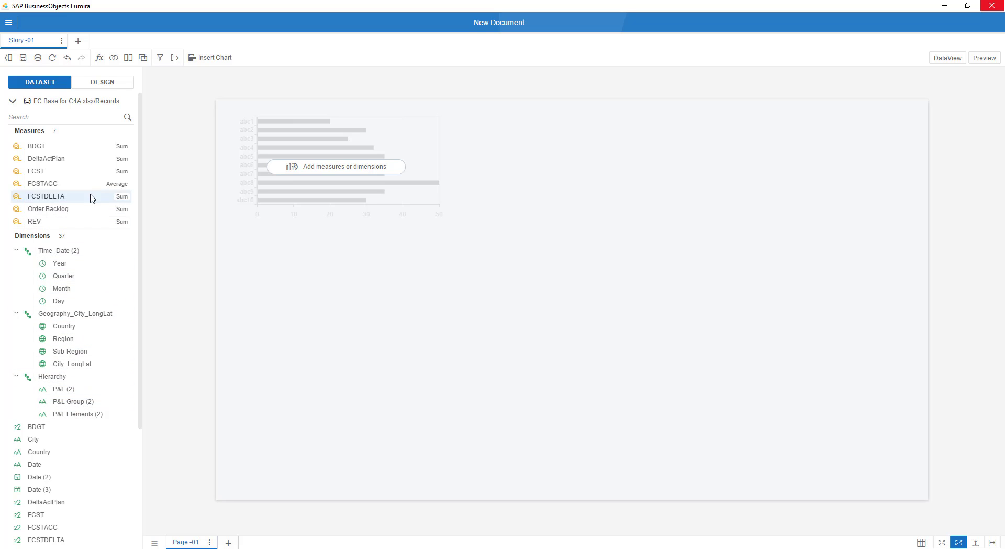
# Create a calculated measure from BDGT named DemoTestACtBudget with the formula {BDGT}-{REV}
pyautogui.rightClick(90, 150)
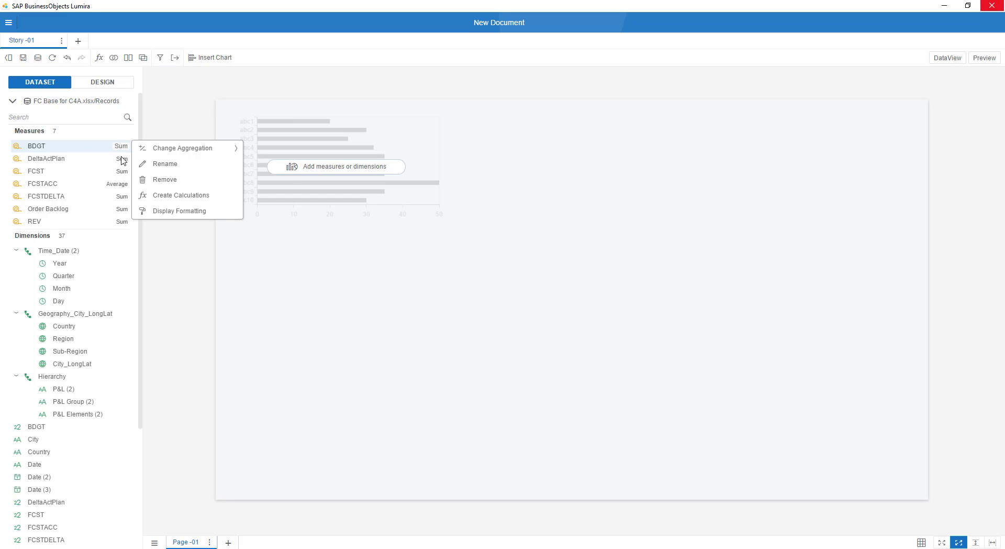
pyautogui.click(161, 196)
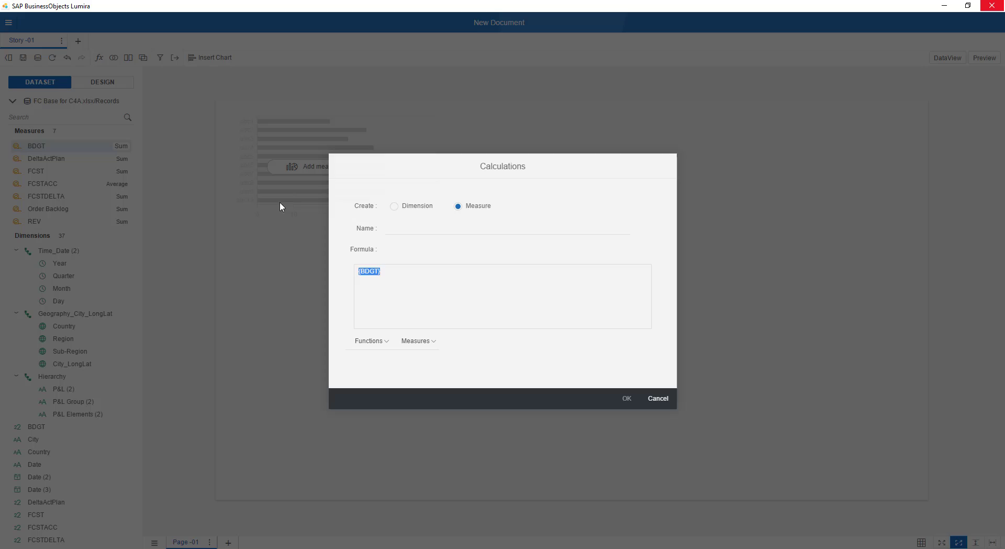
pyautogui.click(393, 231)
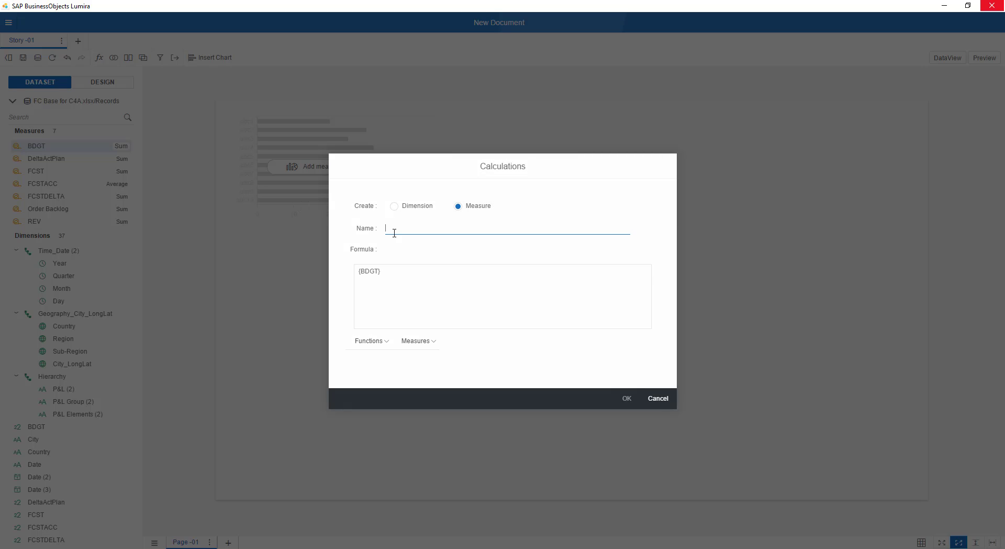
pyautogui.write('DemoTest')
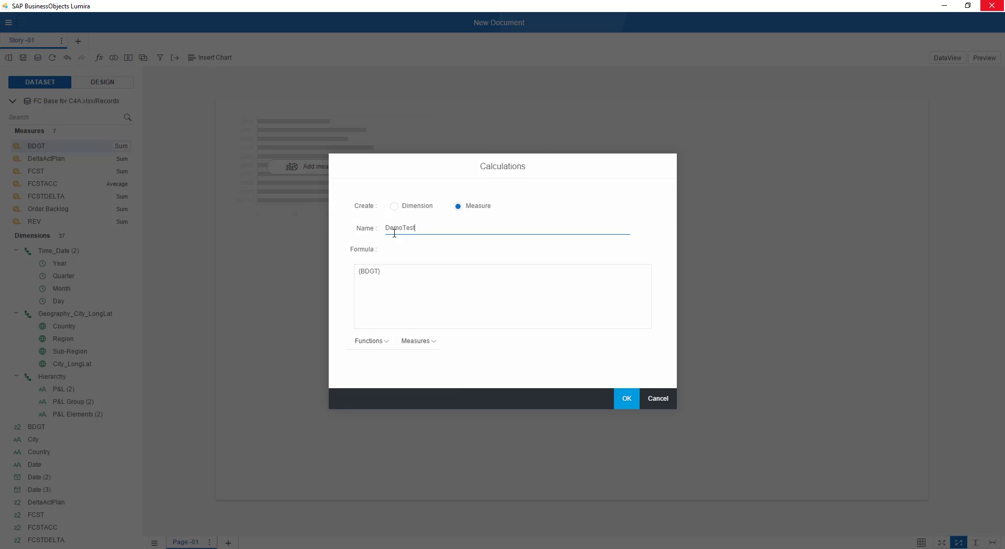
pyautogui.click(406, 272)
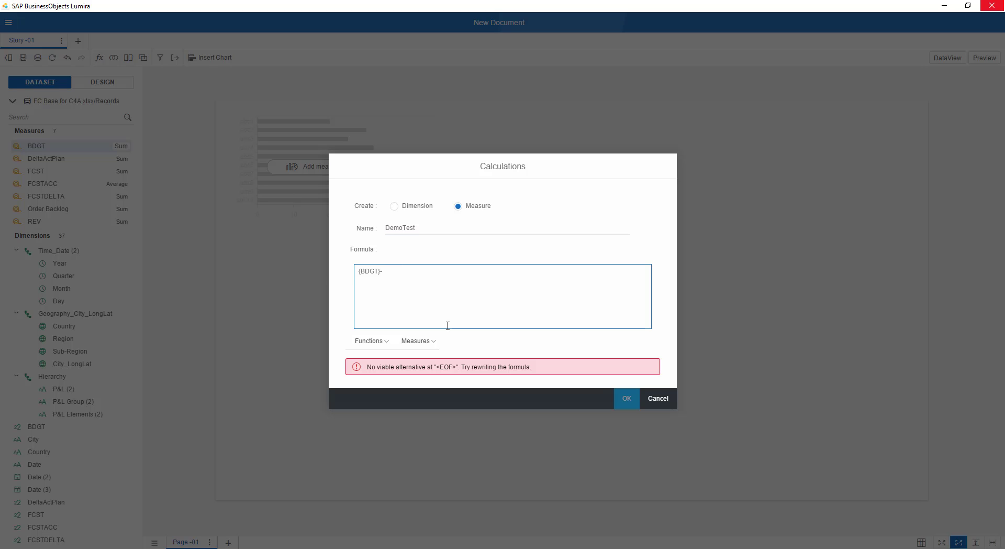
pyautogui.click(430, 341)
pyautogui.scroll(-1, 414, 433)
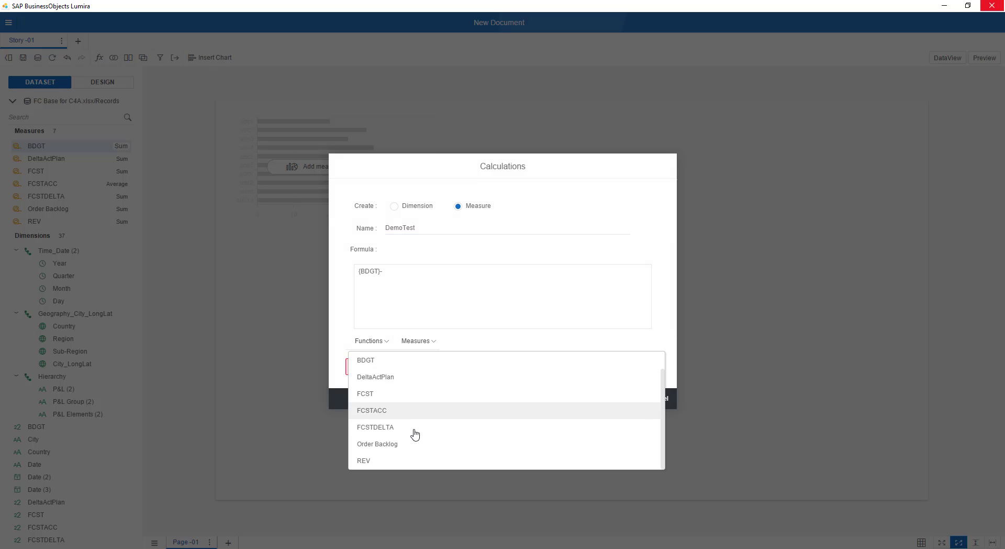
pyautogui.click(372, 462)
pyautogui.click(422, 228)
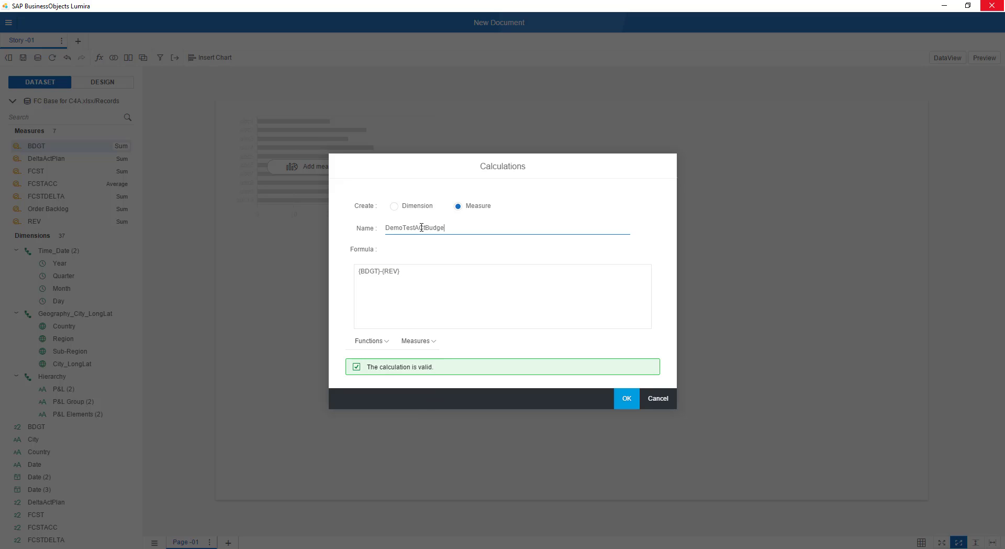
pyautogui.click(631, 403)
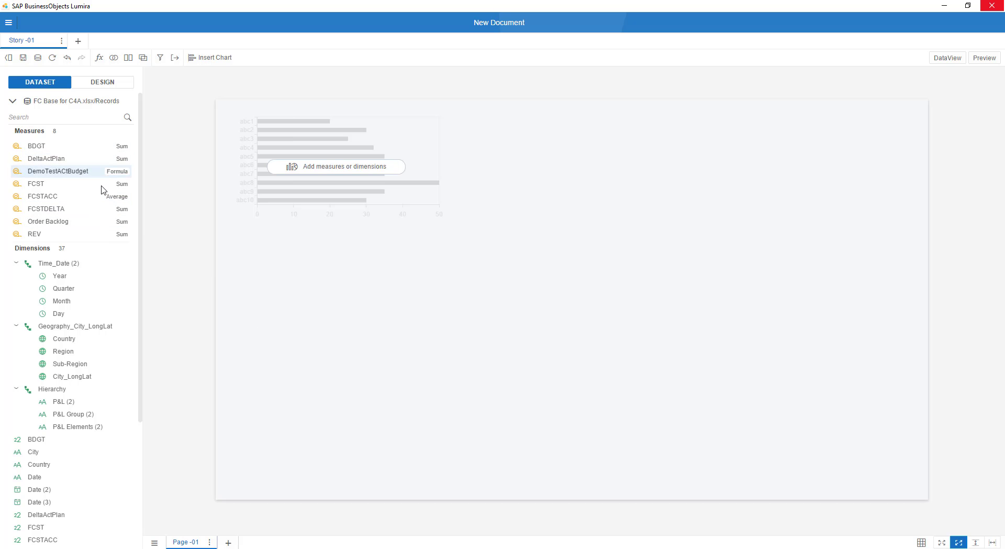
pyautogui.moveTo(141, 242); pyautogui.dragTo(151, 209)
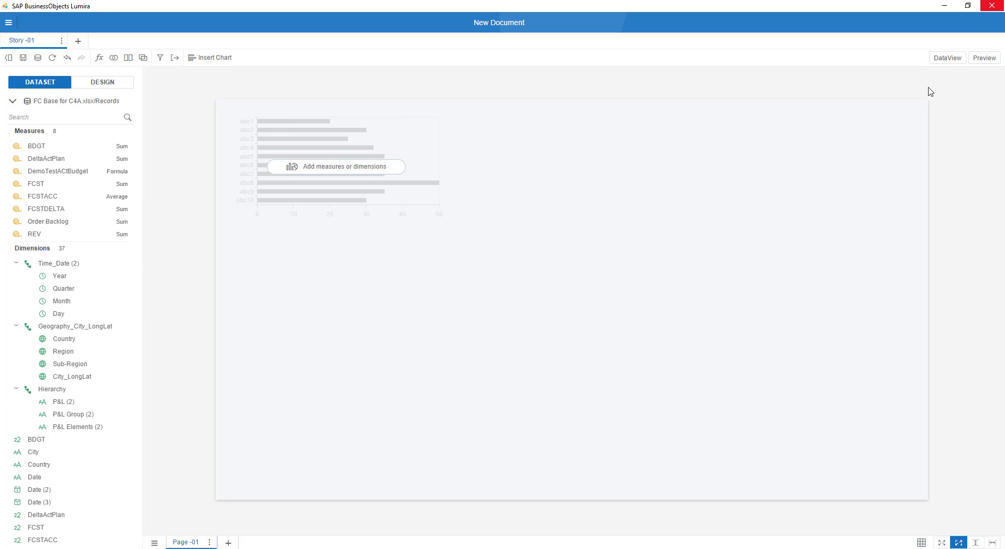
pyautogui.click(945, 59)
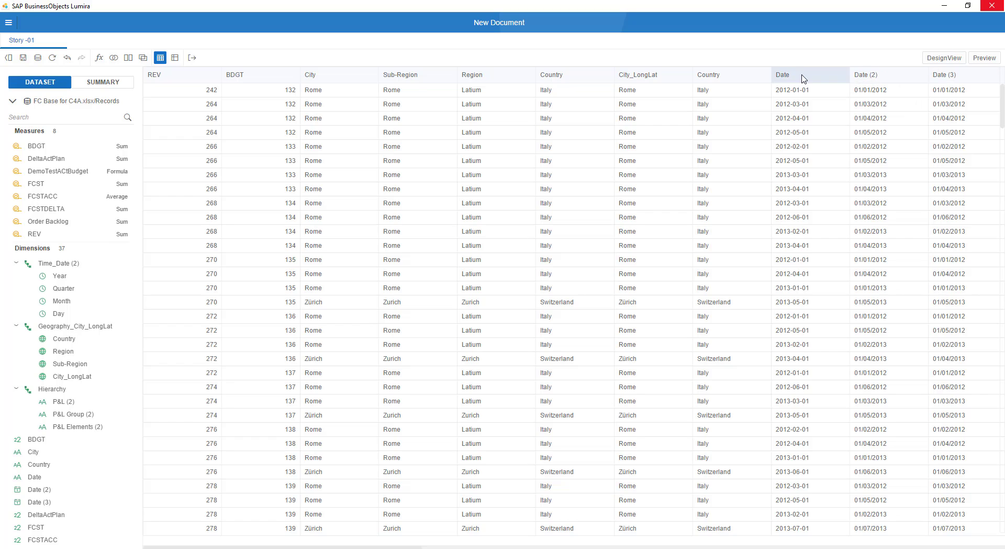
pyautogui.click(804, 78)
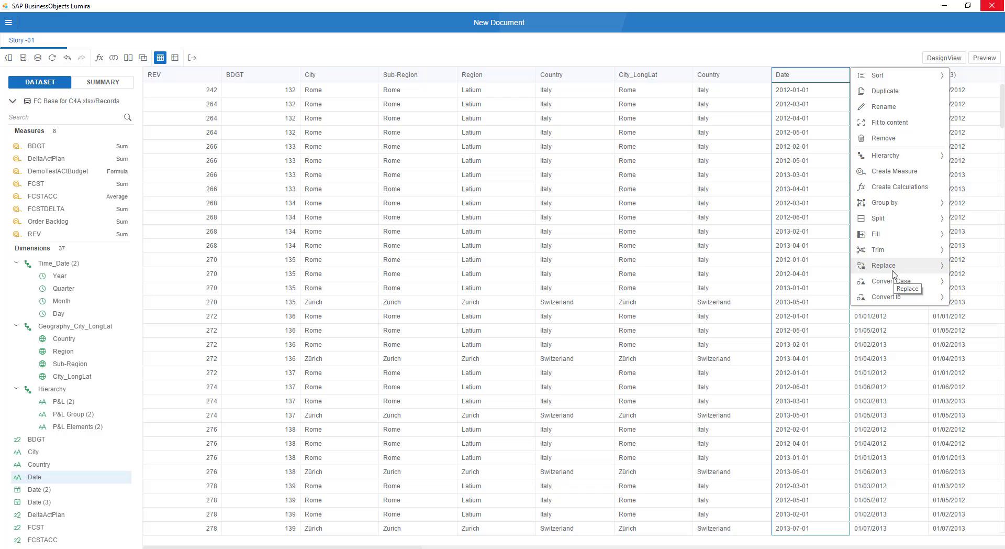
pyautogui.click(945, 58)
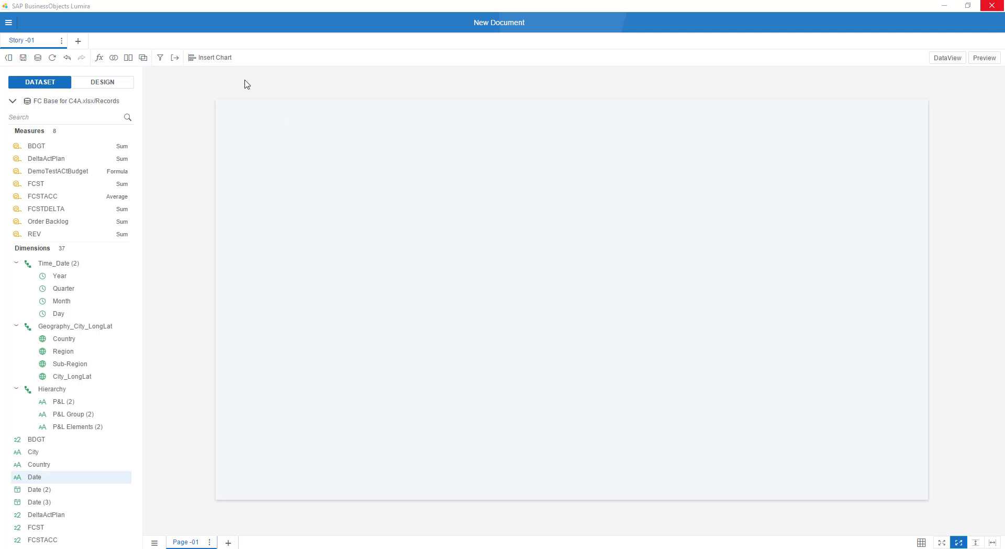
# Browse the column/bar, line, pie, dot, tile, table and numeric point chart types
pyautogui.click(212, 60)
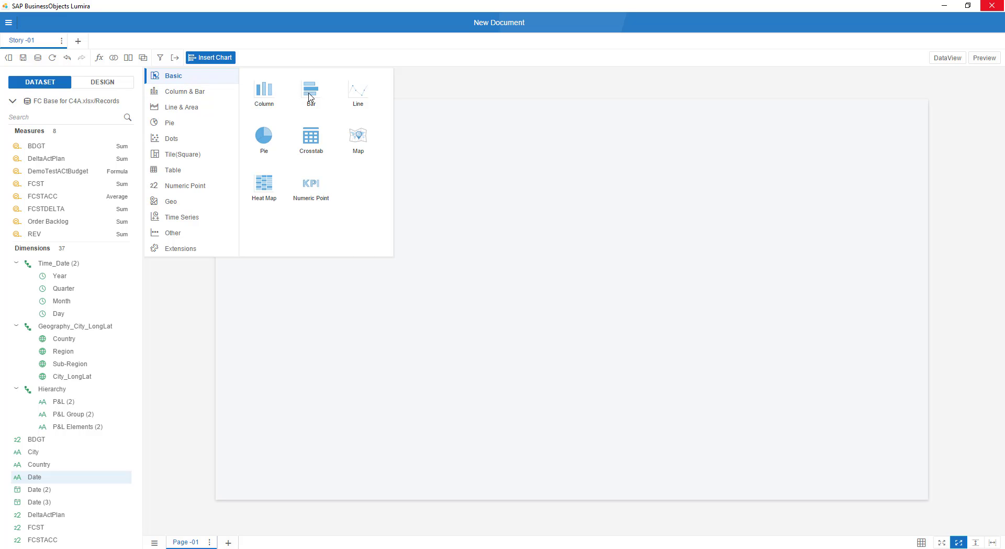
pyautogui.click(202, 94)
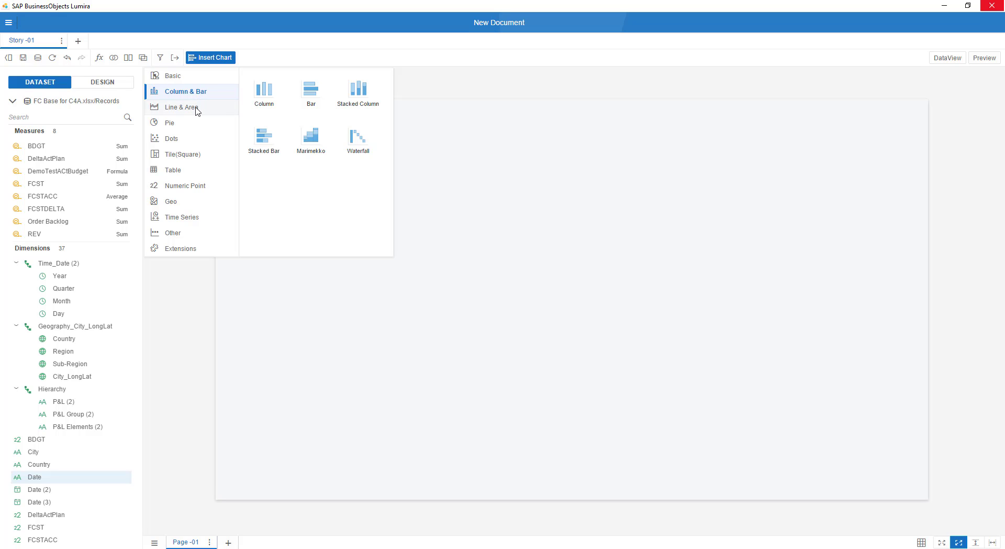
pyautogui.click(197, 108)
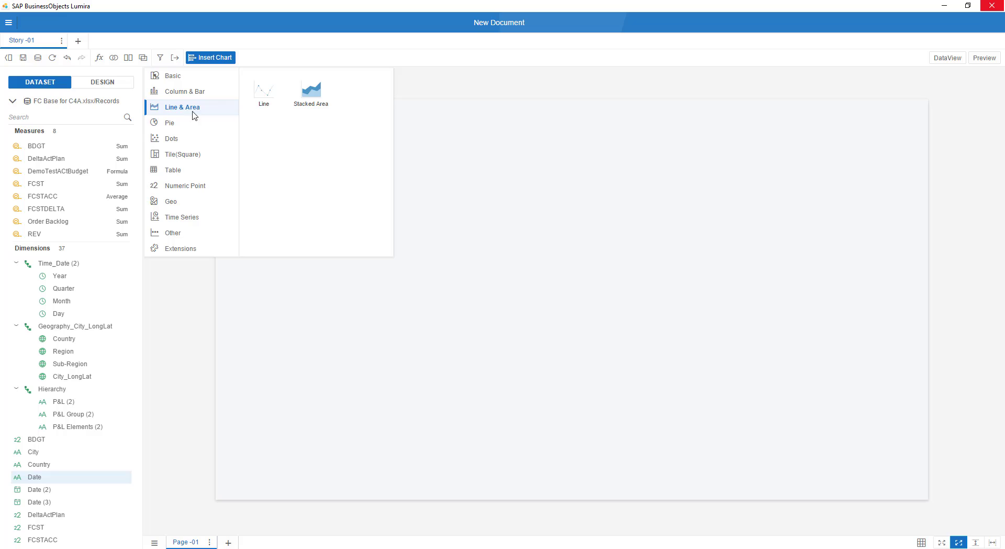
pyautogui.click(185, 127)
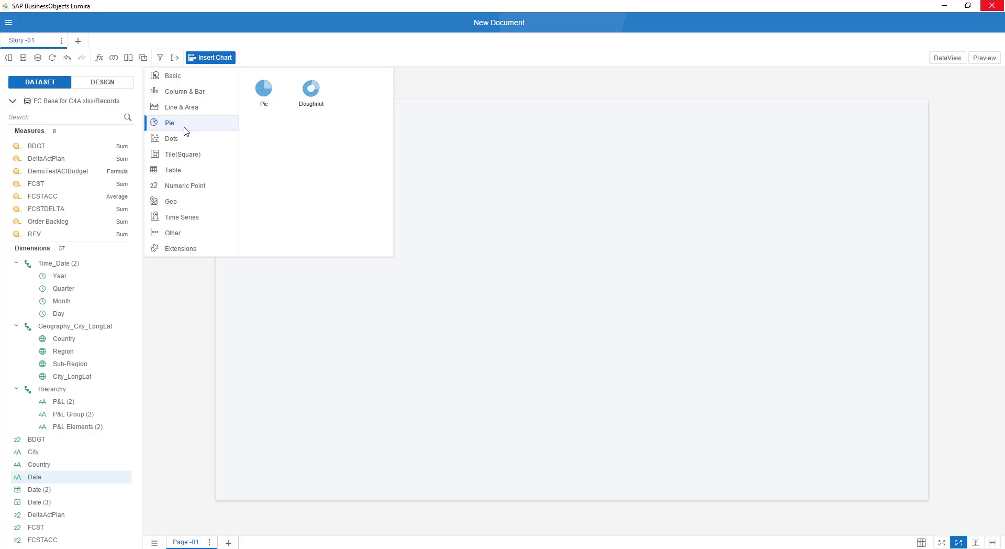
pyautogui.click(186, 142)
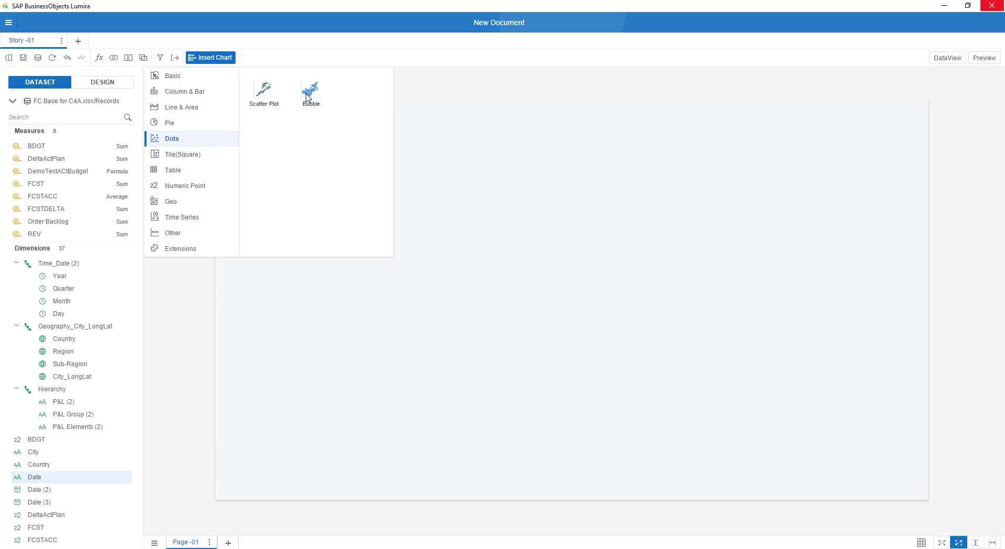
pyautogui.click(189, 157)
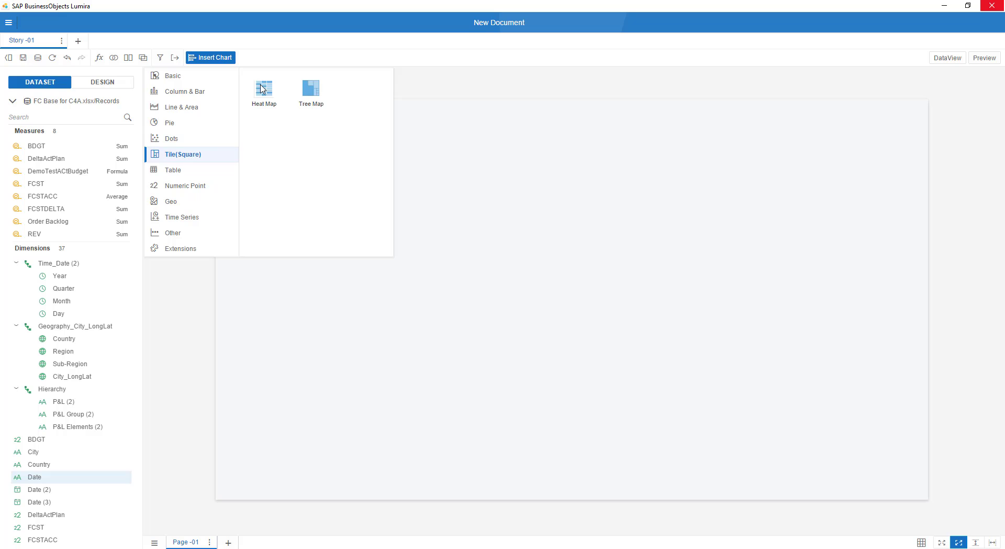
pyautogui.click(198, 171)
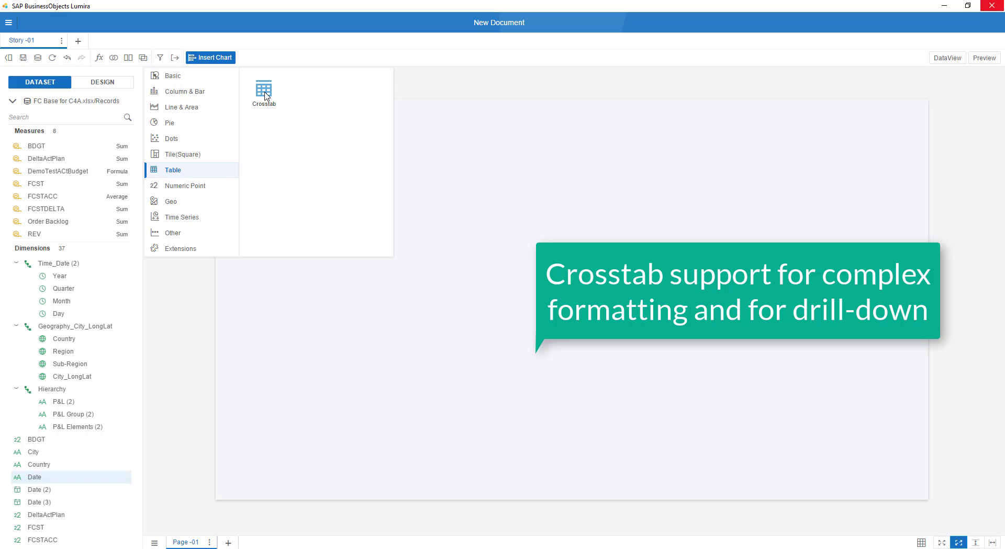
pyautogui.click(190, 191)
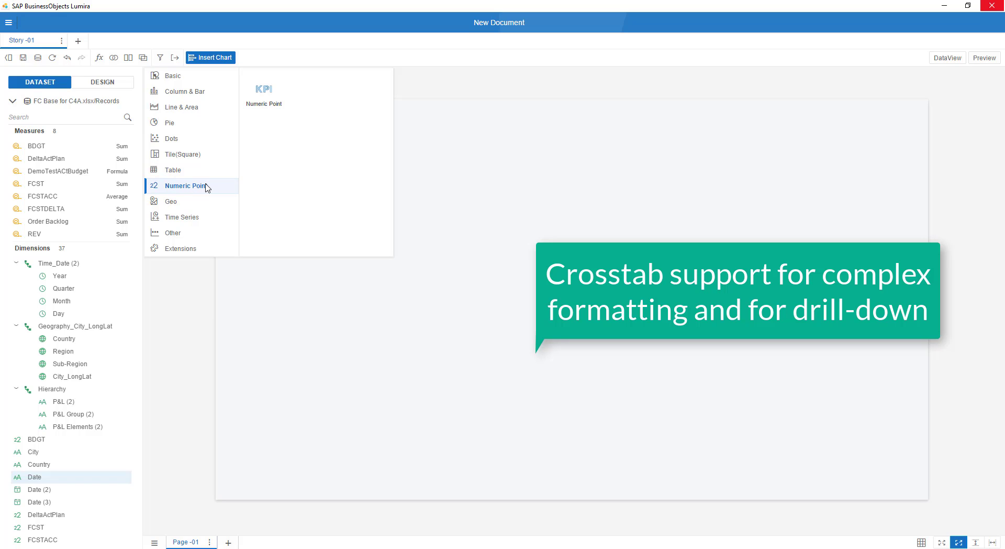
# Browse the map, time series, other and extension chart types, then return to Numeric Point
pyautogui.click(187, 204)
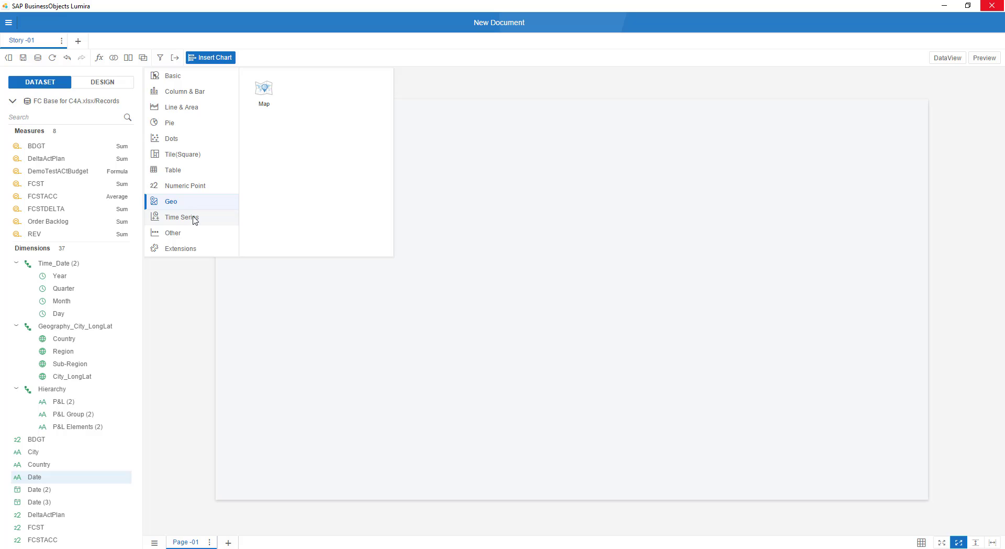
pyautogui.click(194, 219)
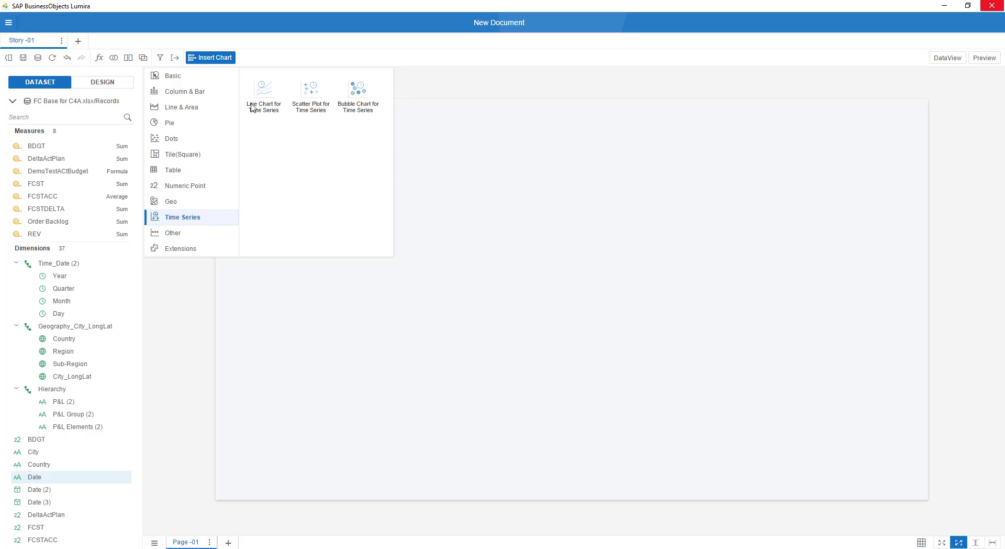
pyautogui.click(181, 237)
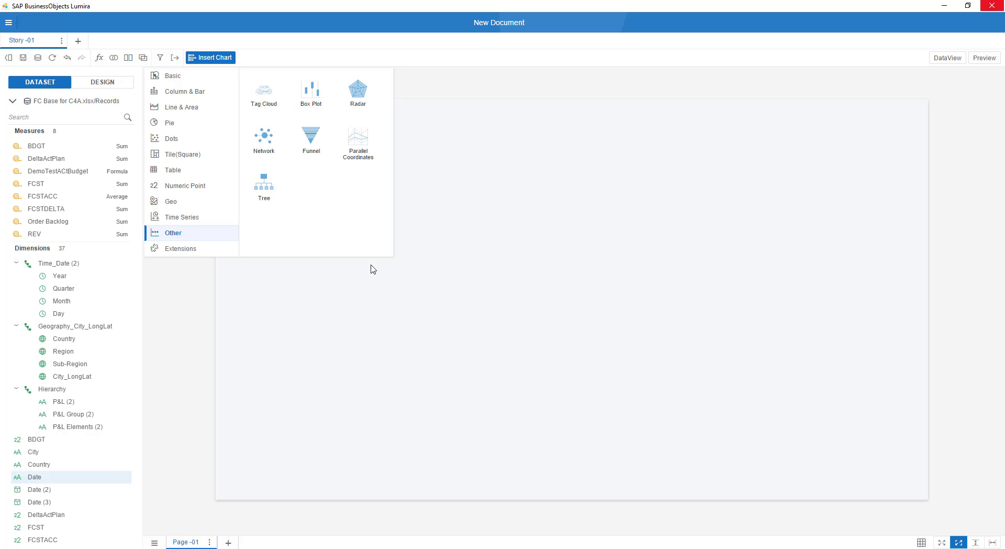
pyautogui.click(190, 250)
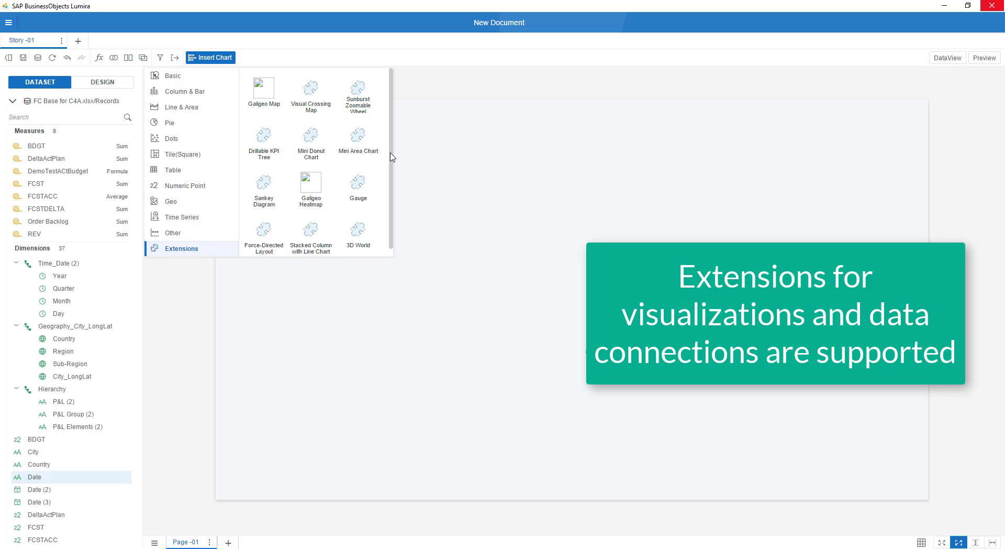
pyautogui.moveTo(392, 157); pyautogui.dragTo(403, 139)
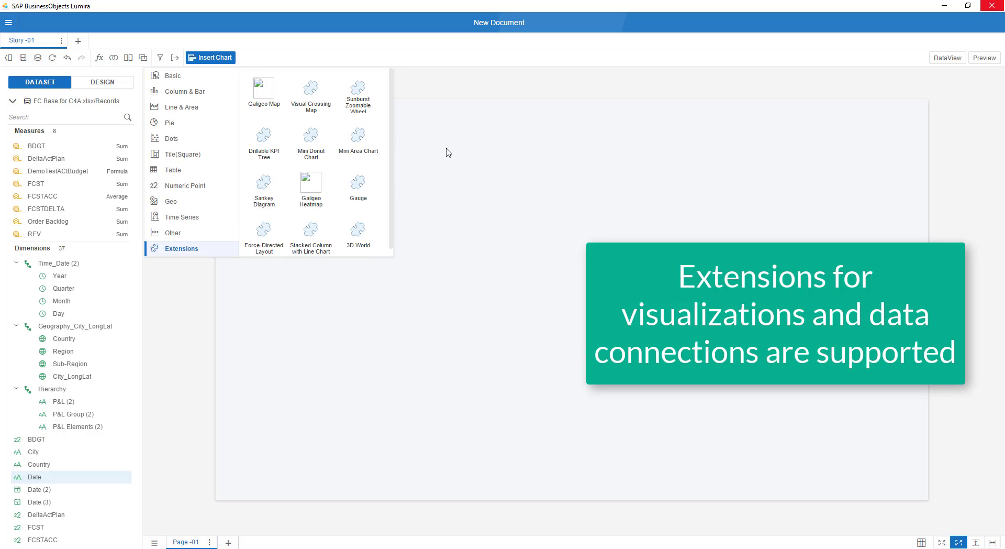
pyautogui.click(185, 93)
pyautogui.click(208, 187)
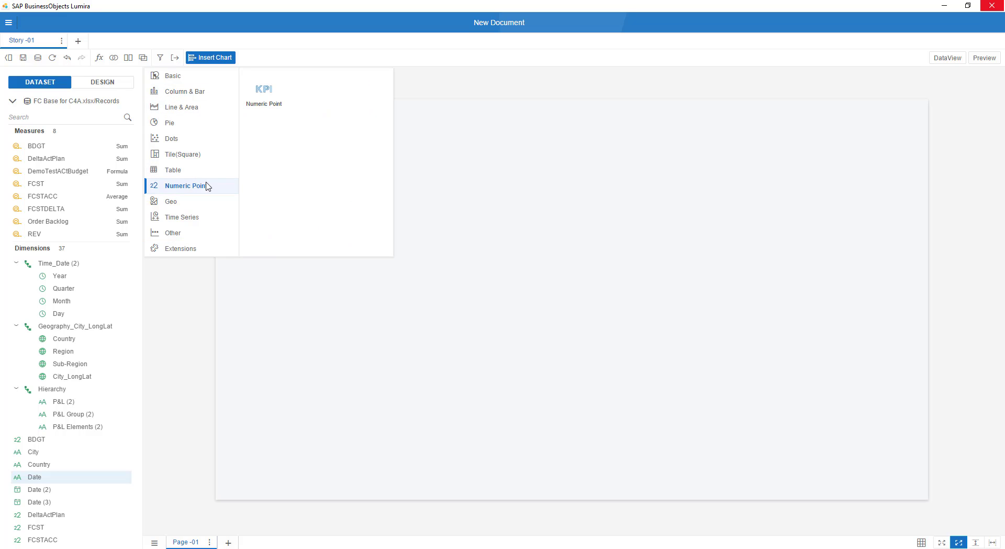
# Insert a KPI numeric point chart showing total REV
pyautogui.click(264, 95)
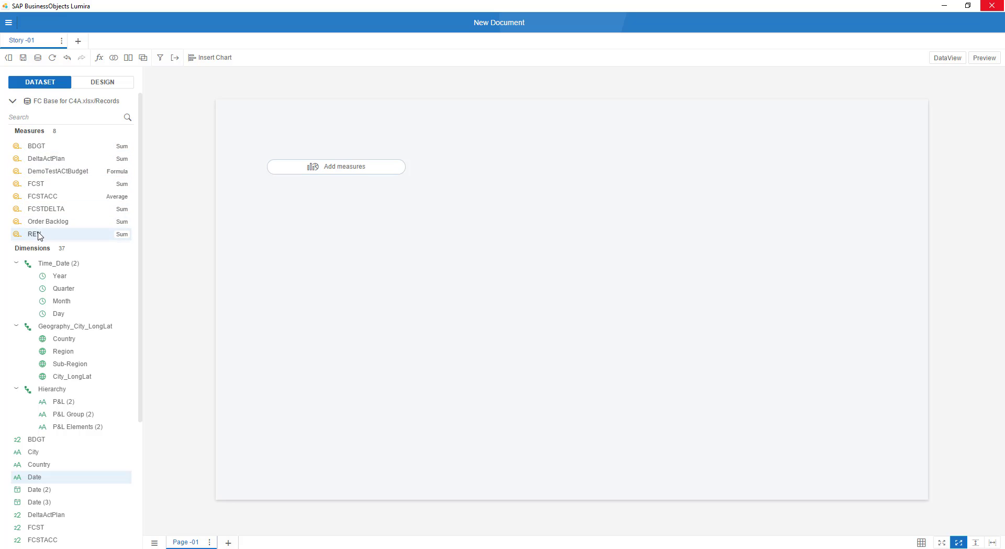
pyautogui.moveTo(35, 239); pyautogui.dragTo(317, 168)
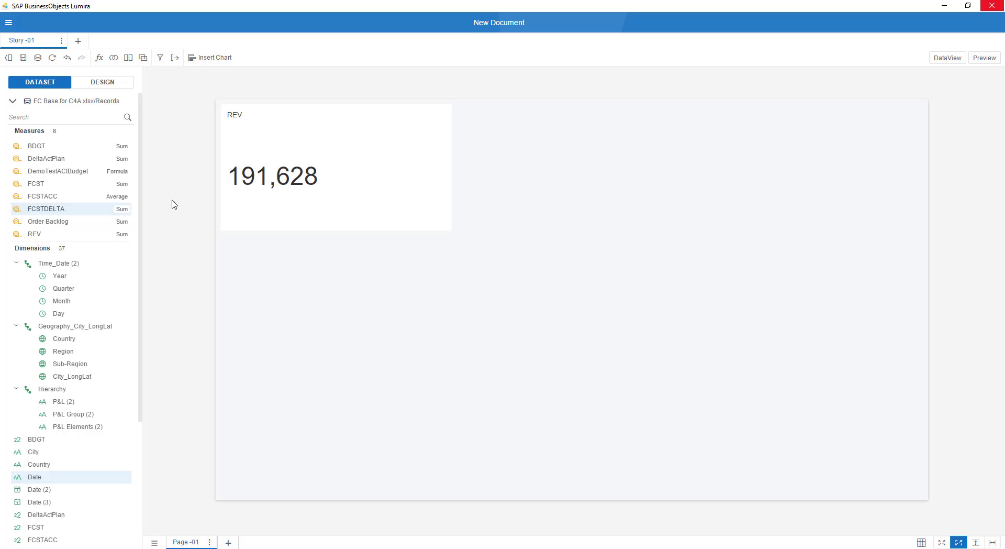
pyautogui.click(331, 154)
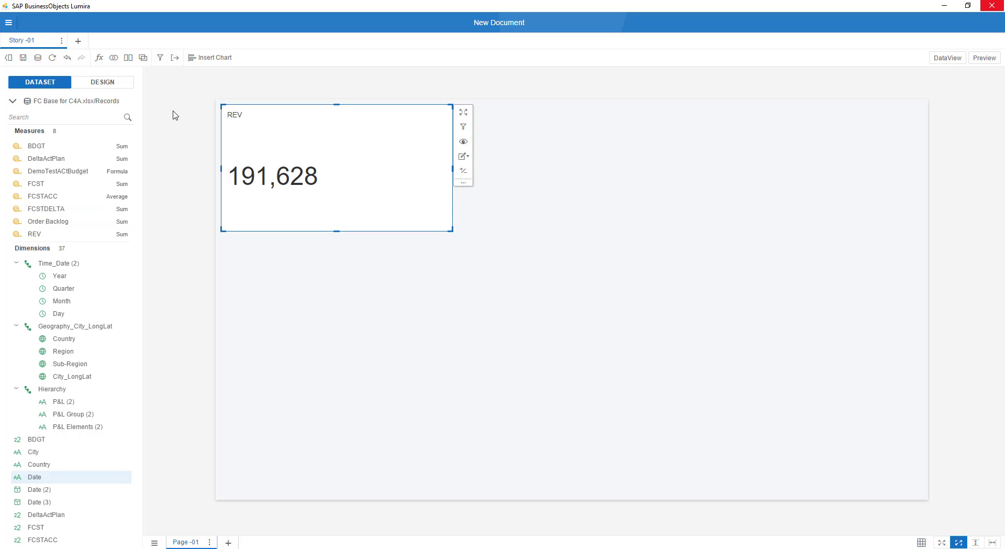
# Format the tile's 191,628 value in blue Trebuchet MS font
pyautogui.click(120, 85)
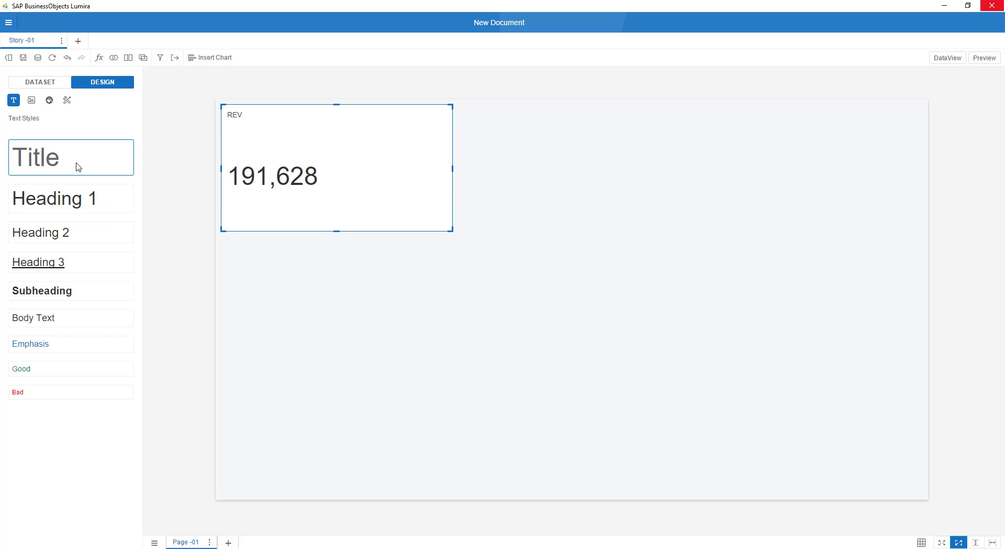
pyautogui.click(67, 100)
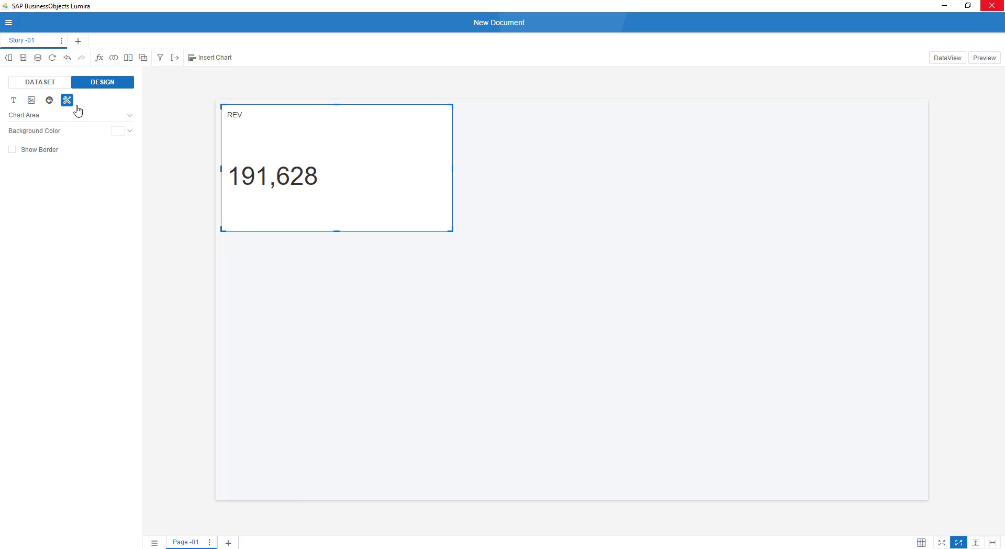
pyautogui.click(120, 131)
pyautogui.click(127, 121)
pyautogui.click(127, 119)
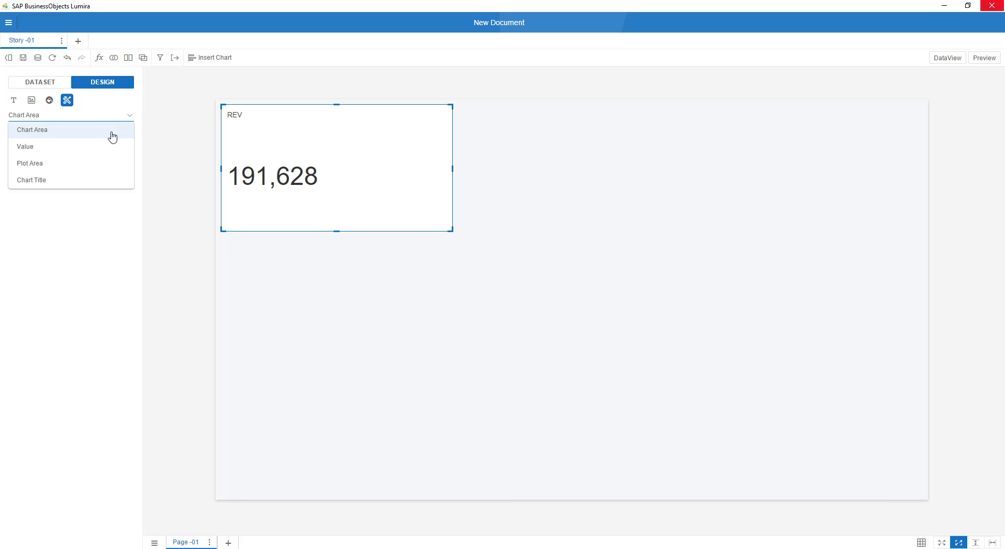
pyautogui.click(85, 149)
pyautogui.click(84, 151)
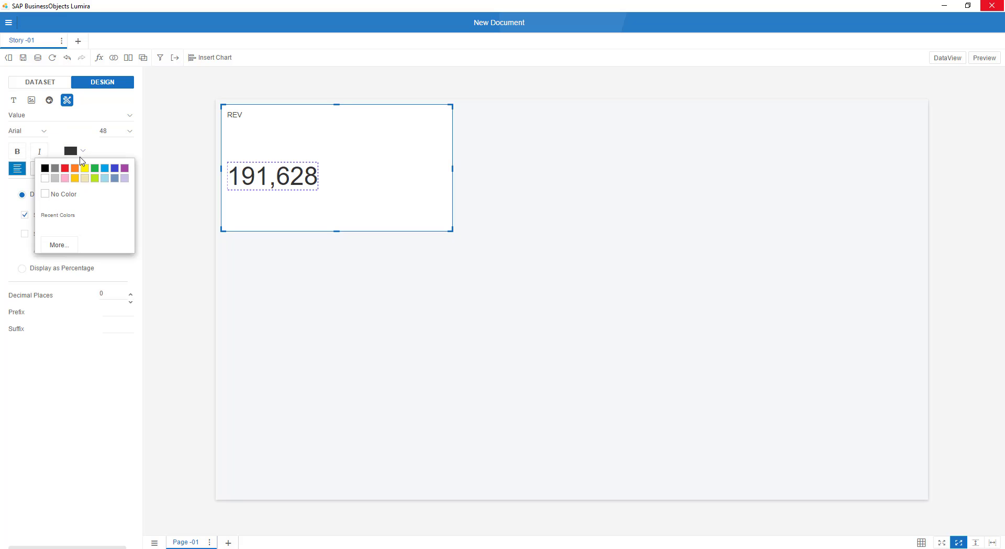
pyautogui.click(114, 168)
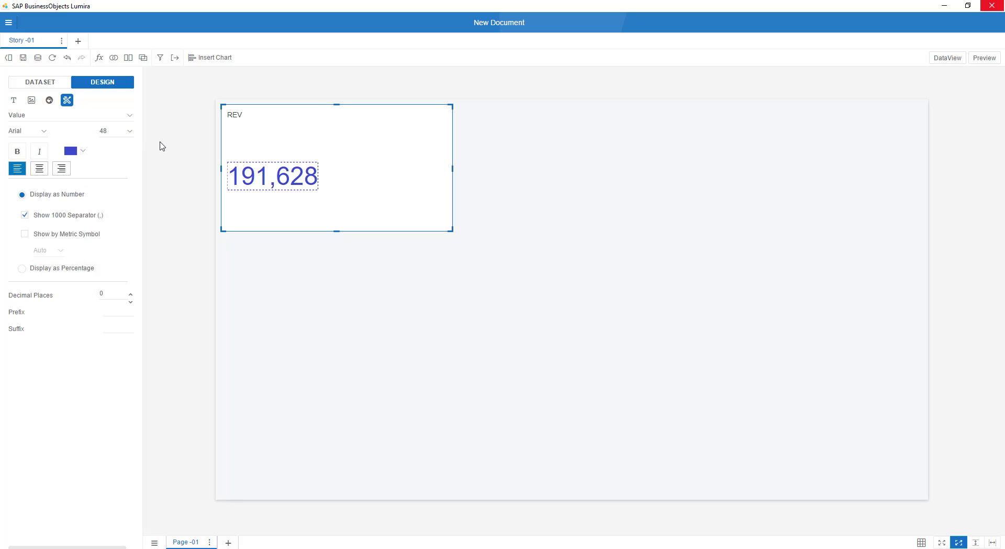
pyautogui.click(40, 133)
pyautogui.click(63, 212)
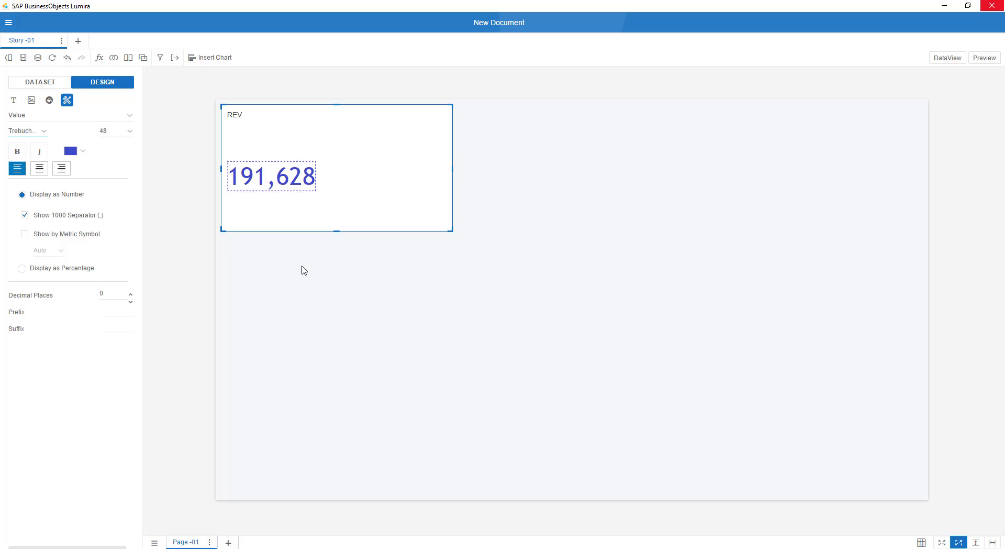
# Shrink the REV tile to a smaller size
pyautogui.click(366, 298)
pyautogui.click(332, 168)
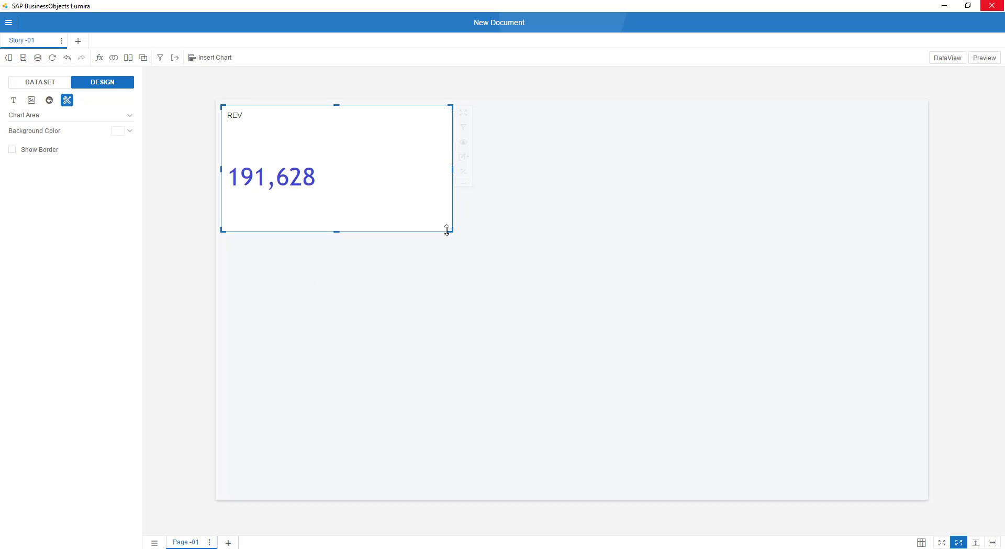
pyautogui.moveTo(451, 229); pyautogui.dragTo(373, 222)
pyautogui.click(408, 260)
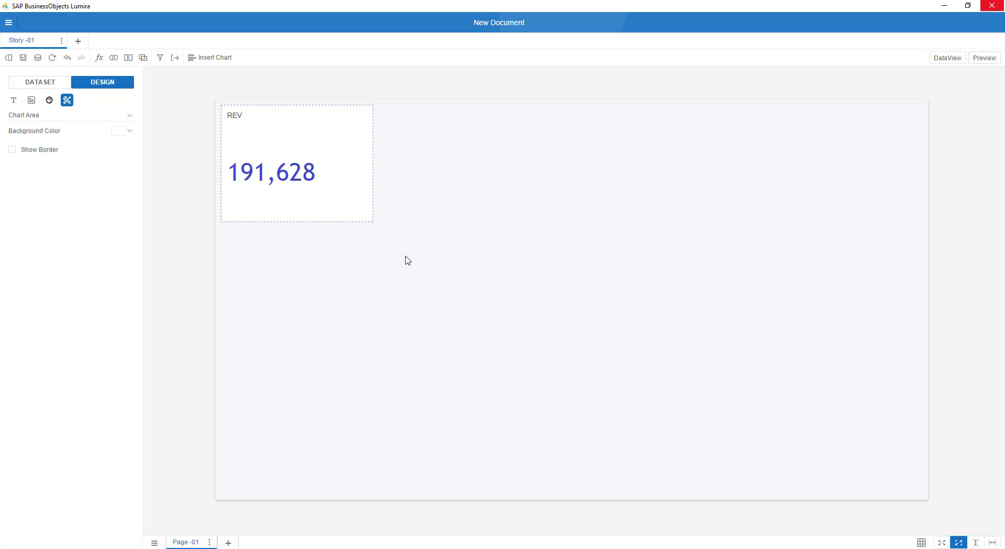
# Copy the REV tile and paste a copy beside the original
pyautogui.click(313, 145)
pyautogui.rightClick(312, 144)
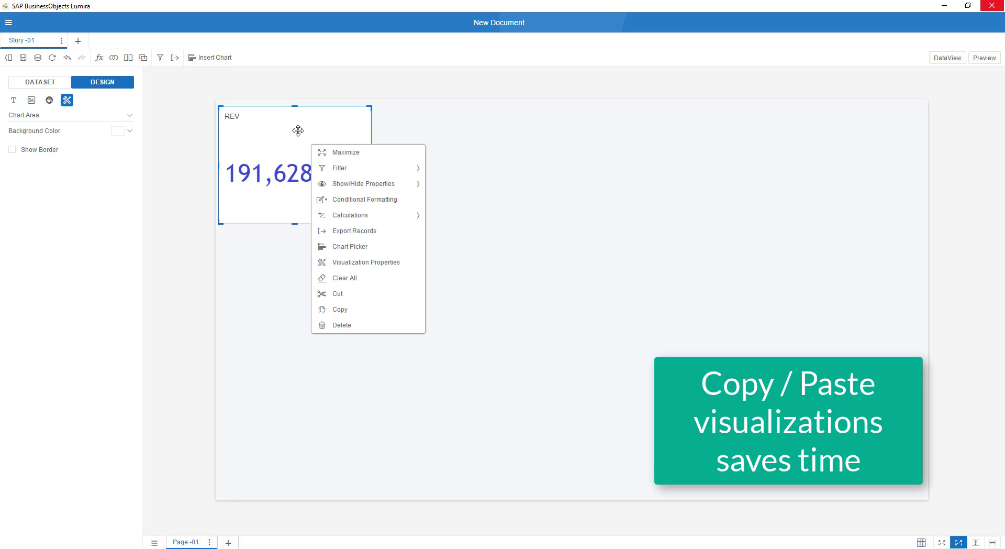
pyautogui.click(343, 310)
pyautogui.click(427, 175)
pyautogui.rightClick(427, 175)
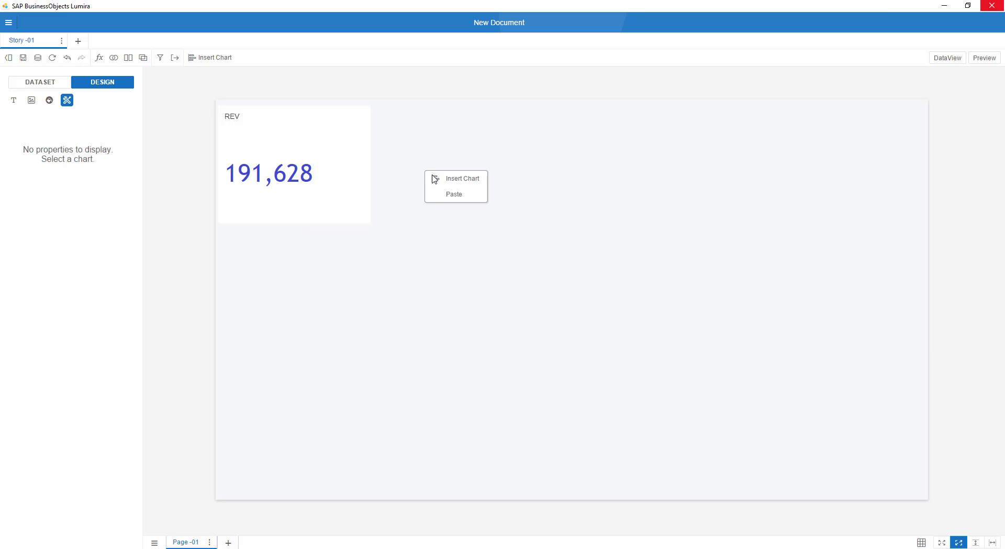
pyautogui.click(459, 195)
pyautogui.moveTo(467, 186); pyautogui.dragTo(444, 152)
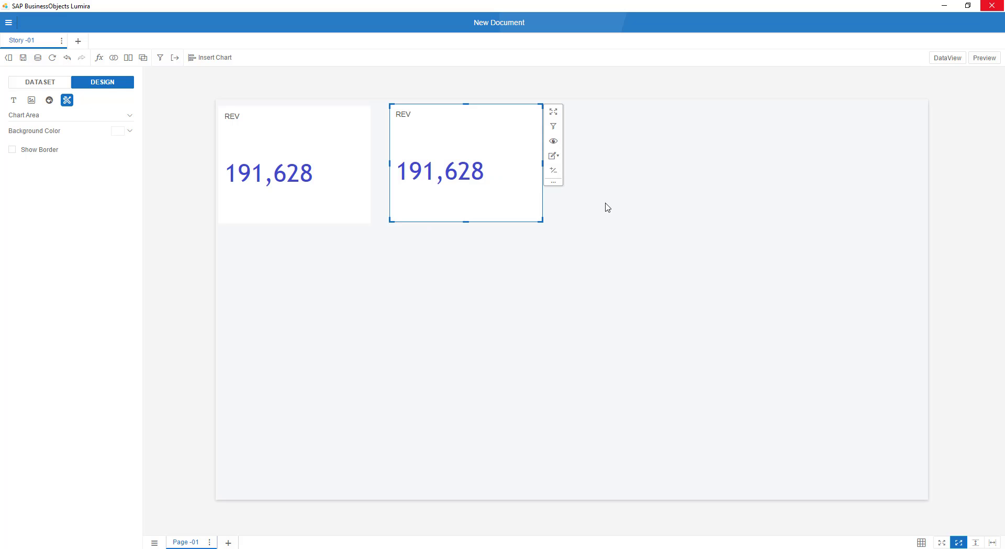
# Paste a third REV tile and move it up into the top row
pyautogui.click(553, 264)
pyautogui.rightClick(556, 268)
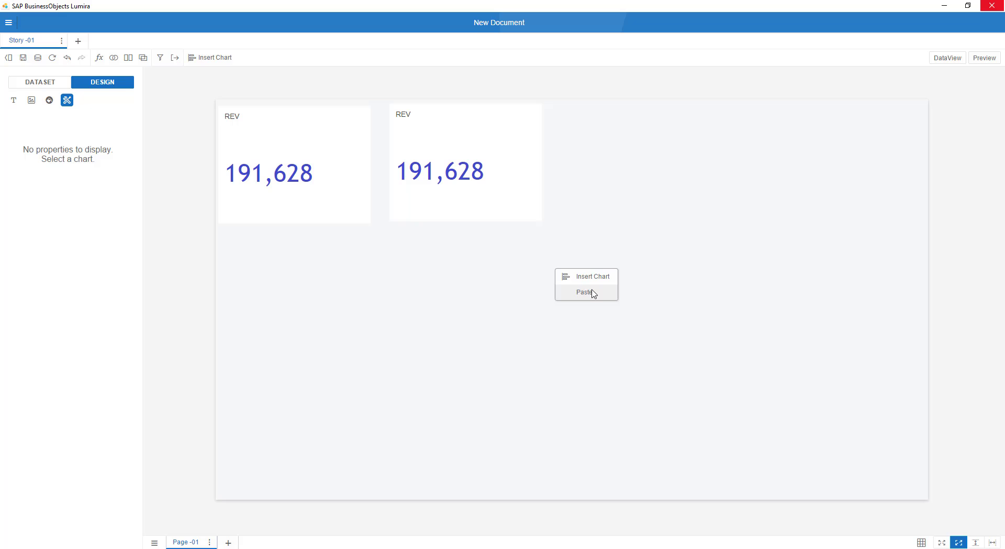
pyautogui.click(597, 292)
pyautogui.moveTo(597, 314); pyautogui.dragTo(618, 148)
pyautogui.moveTo(451, 139); pyautogui.dragTo(452, 139)
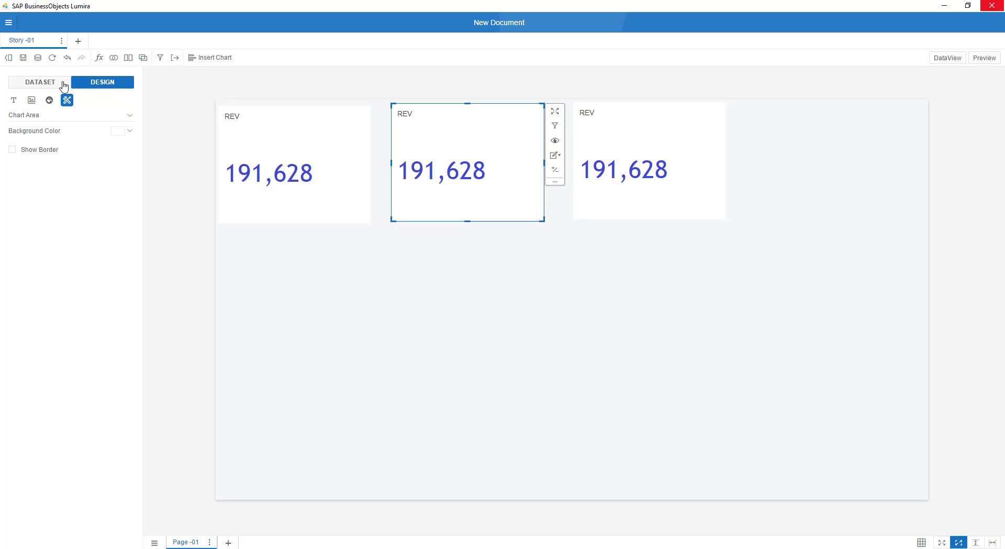
# Change the middle tile's measure from REV to BDGT (157,737)
pyautogui.click(61, 83)
pyautogui.click(532, 113)
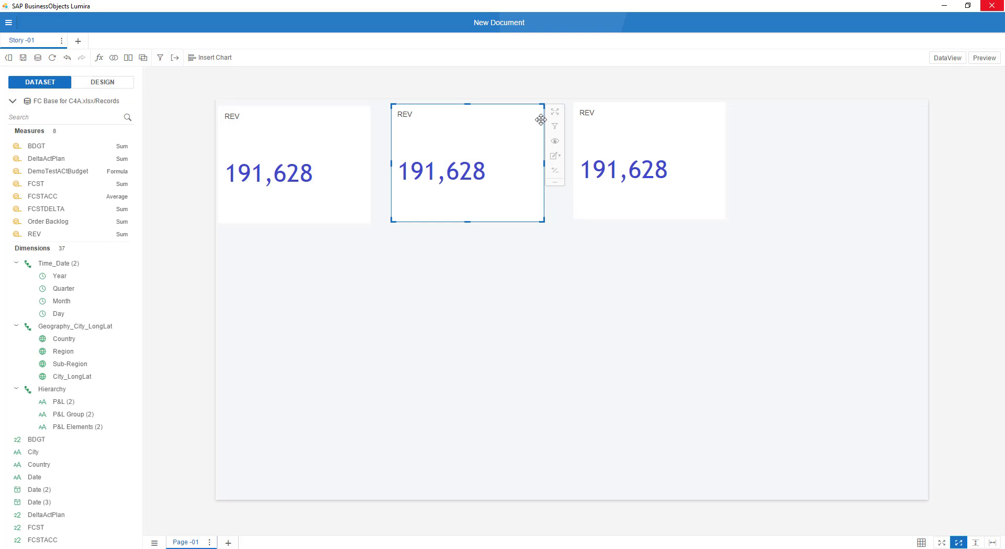
pyautogui.click(555, 111)
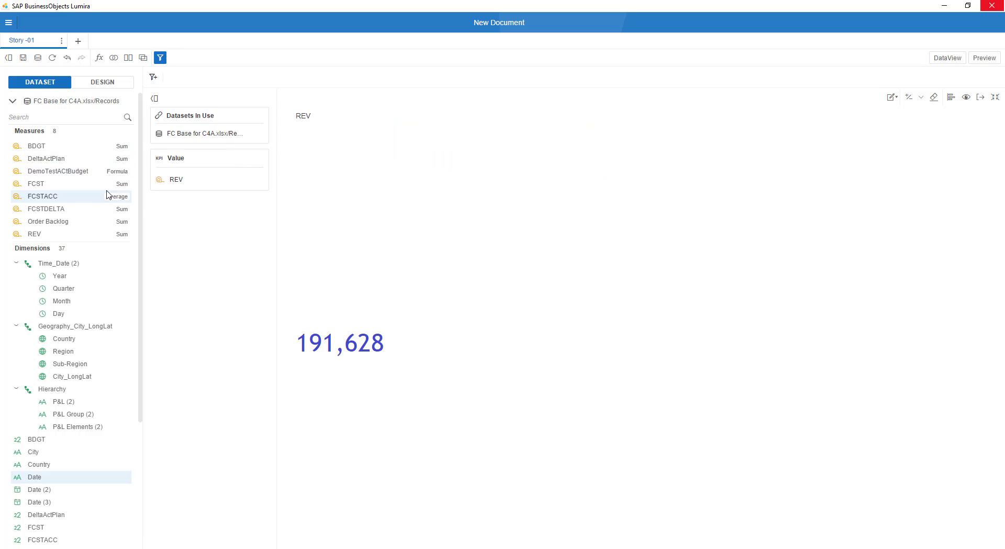
pyautogui.moveTo(44, 149); pyautogui.dragTo(185, 178)
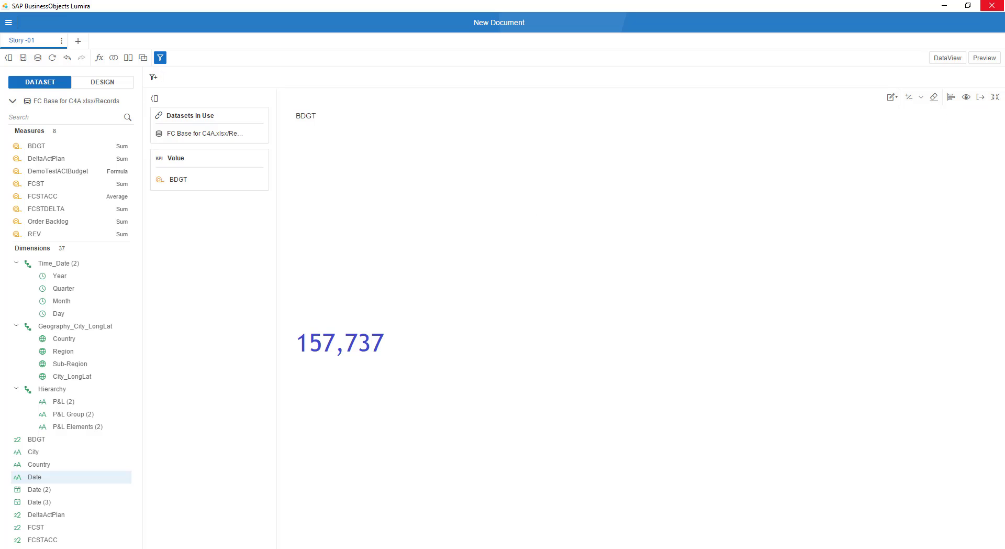
pyautogui.click(995, 97)
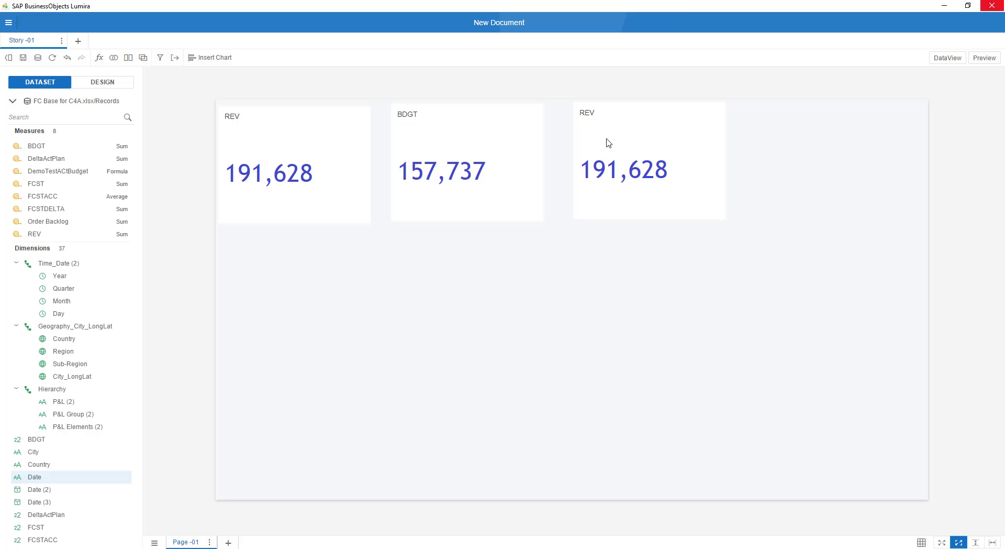
# Change the third tile's measure from REV to FCST (384,909)
pyautogui.click(601, 131)
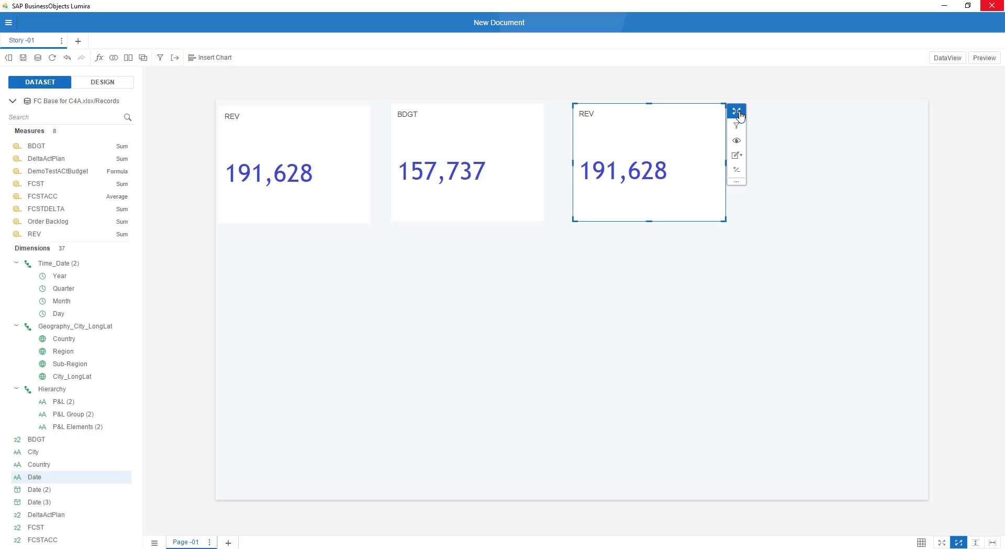
pyautogui.click(744, 119)
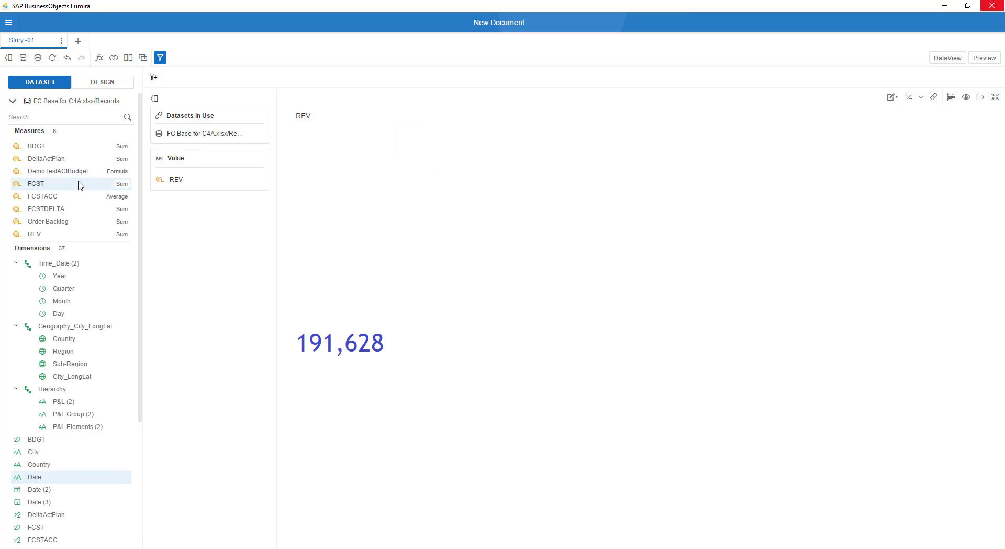
pyautogui.moveTo(31, 184); pyautogui.dragTo(189, 176)
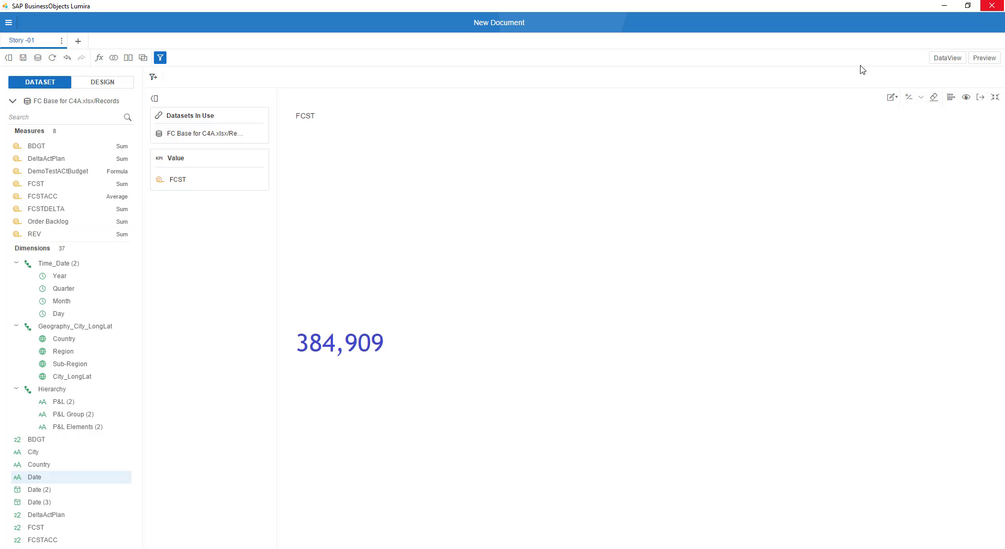
pyautogui.click(995, 97)
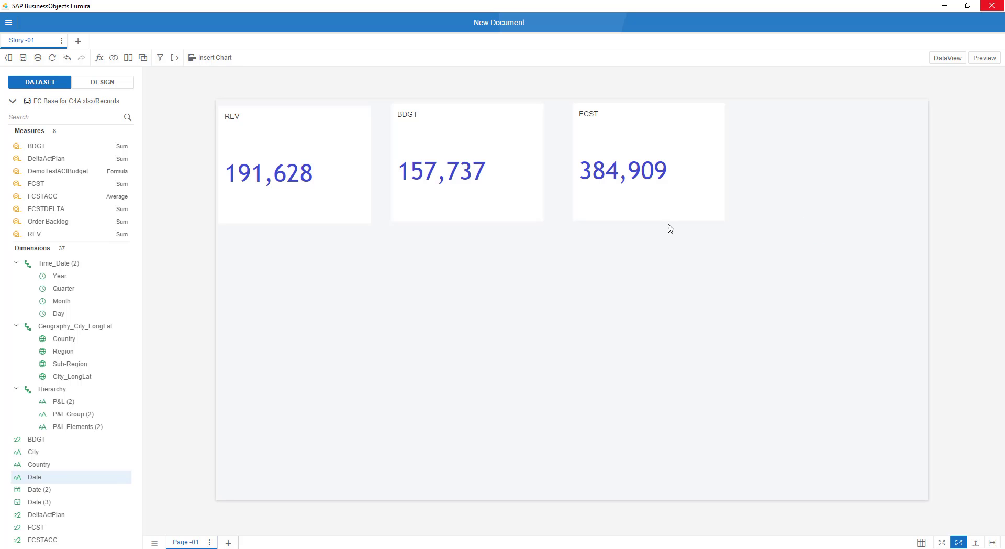
# Insert a line chart below the tiles and enlarge it
pyautogui.click(212, 60)
pyautogui.click(362, 97)
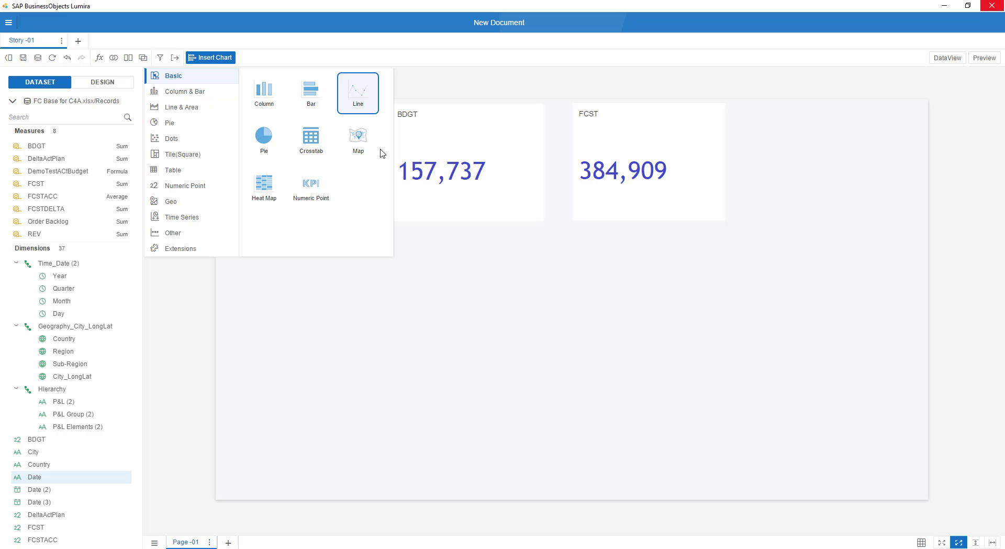
pyautogui.click(325, 258)
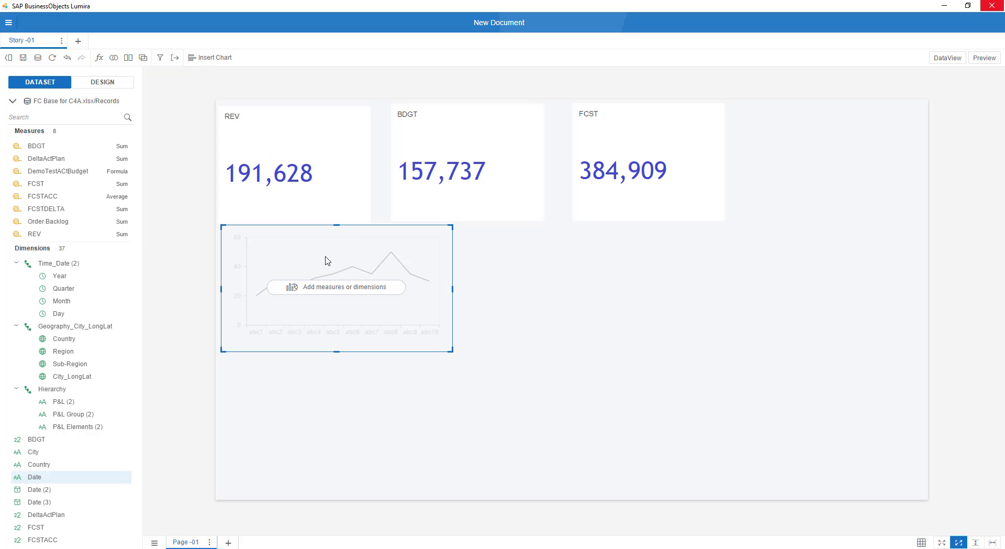
pyautogui.moveTo(326, 257); pyautogui.dragTo(333, 271)
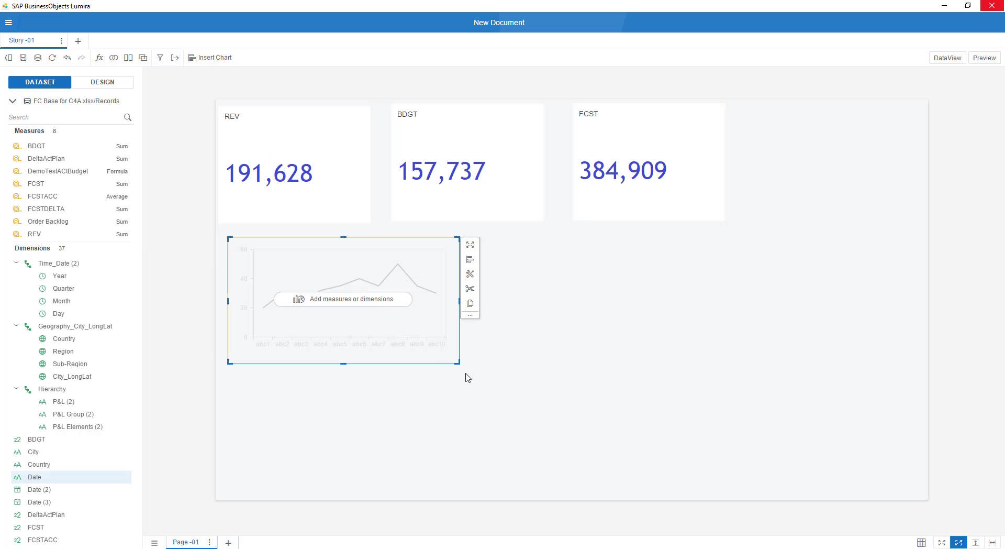
pyautogui.moveTo(458, 363)
pyautogui.mouseDown()
pyautogui.moveTo(512, 449)
pyautogui.moveTo(543, 476)
pyautogui.mouseUp()
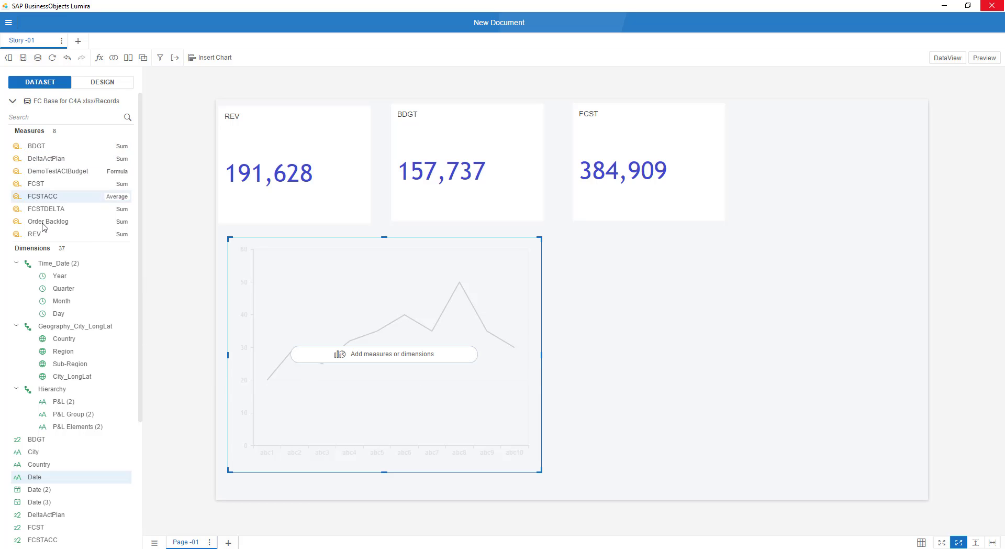
# Plot BDGT and REV by MONTH in the line chart
pyautogui.moveTo(33, 147); pyautogui.dragTo(293, 299)
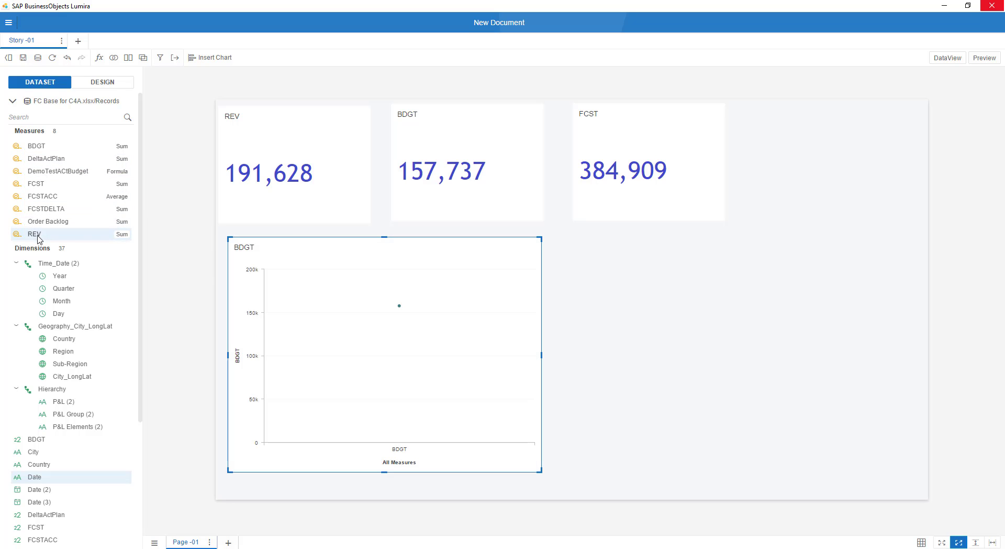
pyautogui.moveTo(33, 233); pyautogui.dragTo(359, 296)
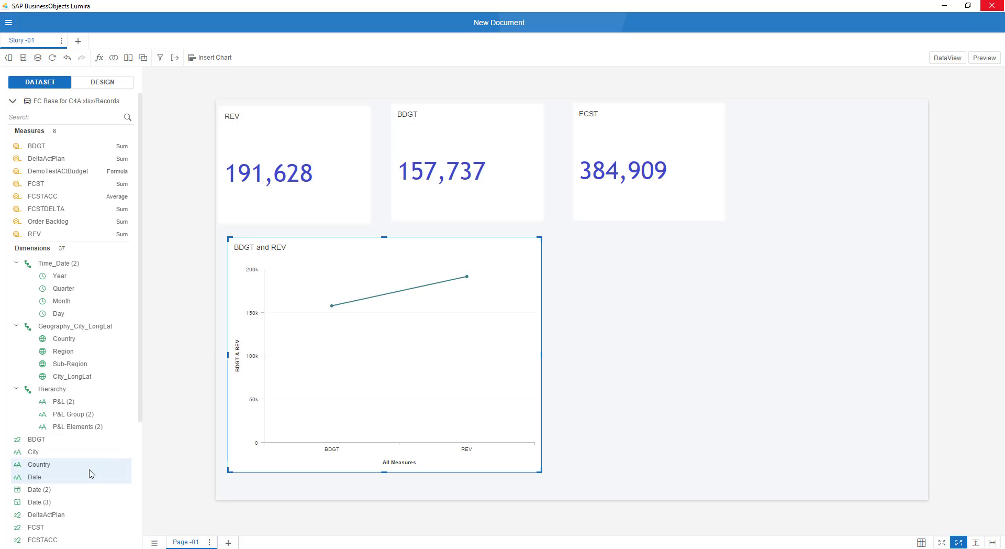
pyautogui.scroll(-3, 88, 474)
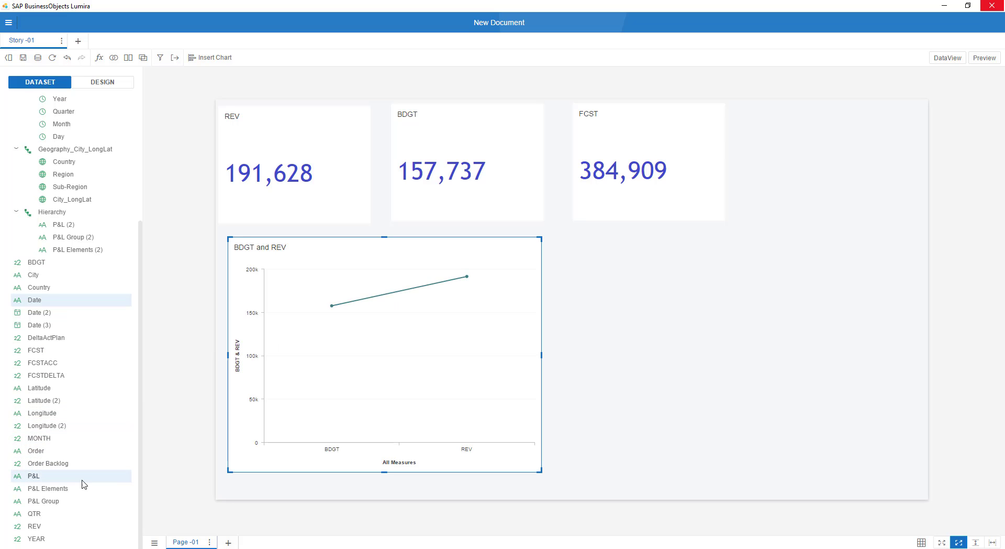
pyautogui.moveTo(46, 442); pyautogui.dragTo(355, 450)
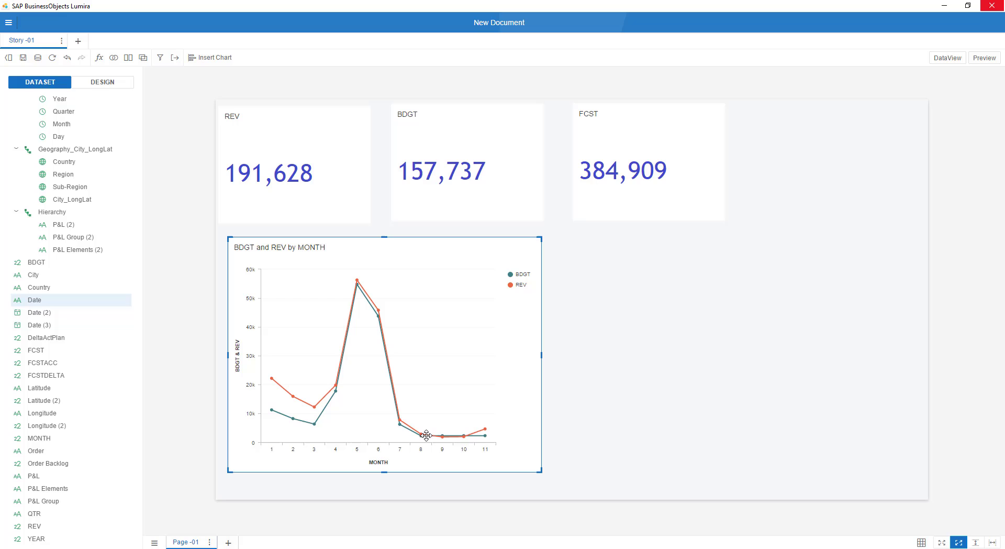
# Enable smoothed lines for BDGT and REV and widen the chart slightly to the right
pyautogui.click(103, 83)
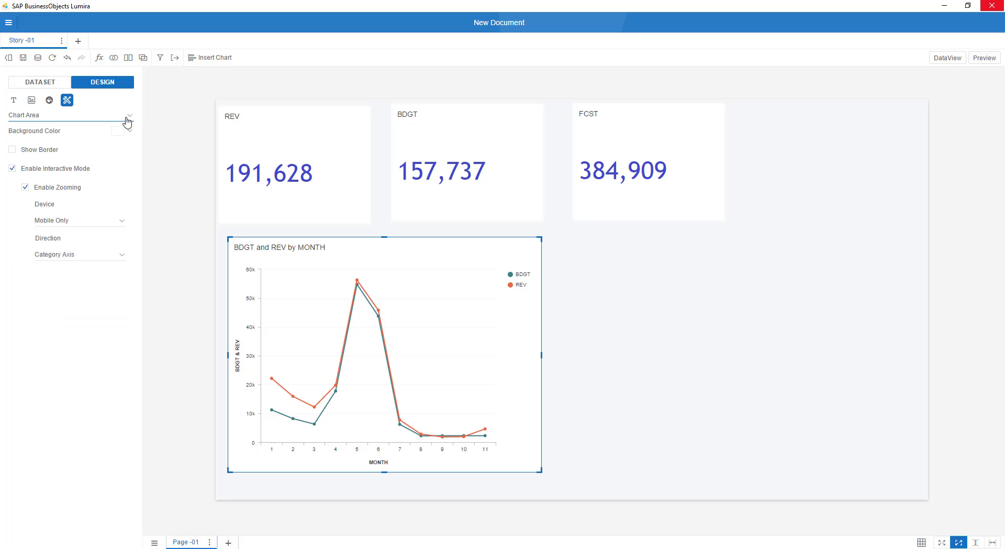
pyautogui.click(129, 116)
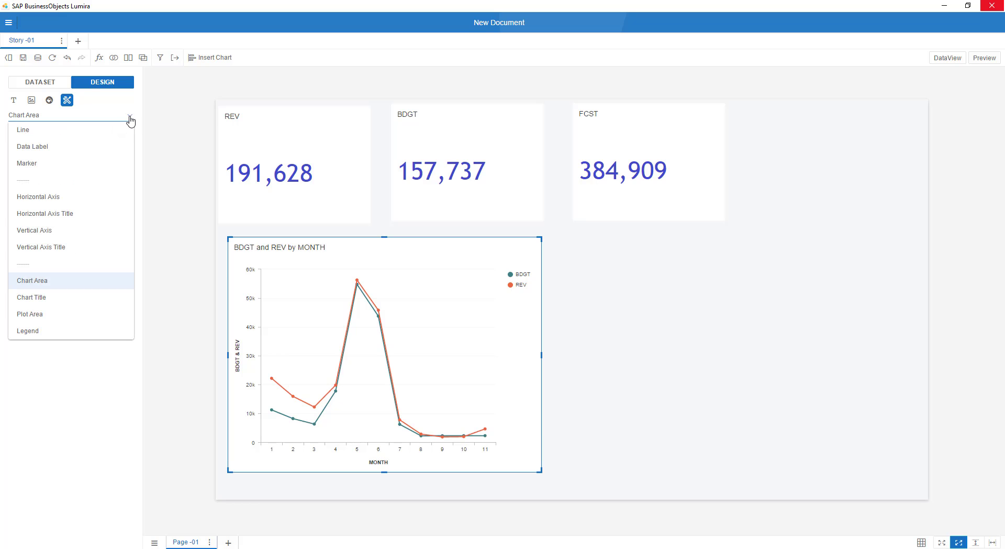
pyautogui.click(91, 131)
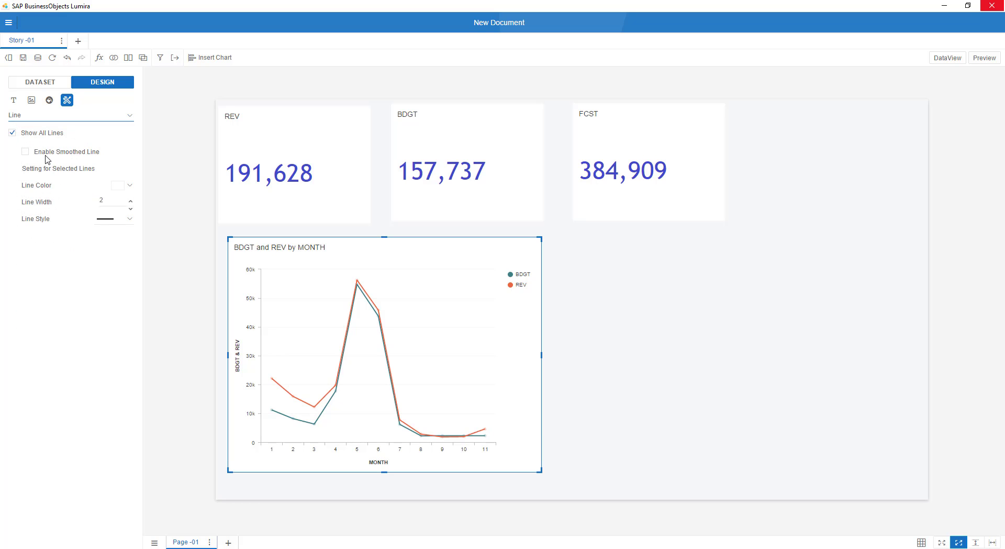
pyautogui.click(26, 152)
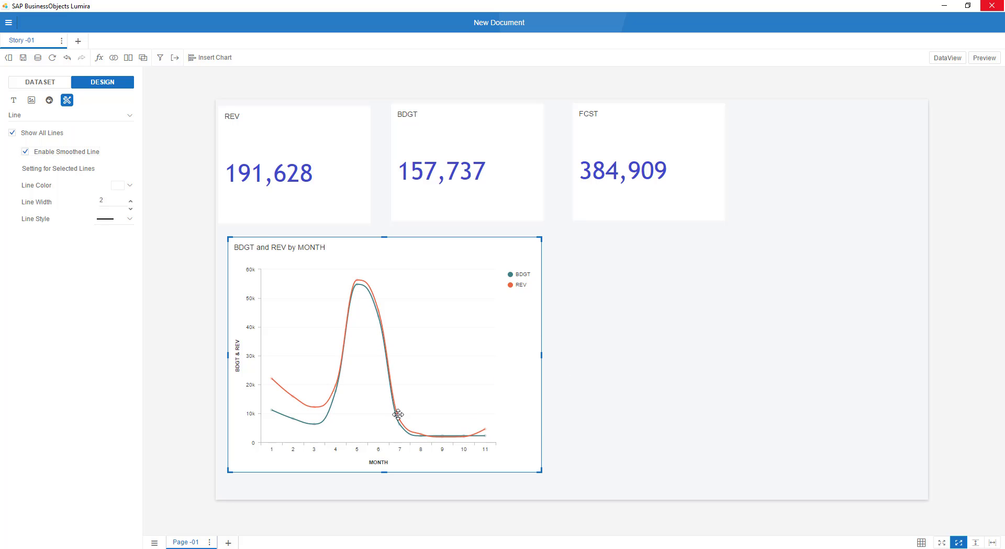
pyautogui.moveTo(542, 352); pyautogui.dragTo(567, 357)
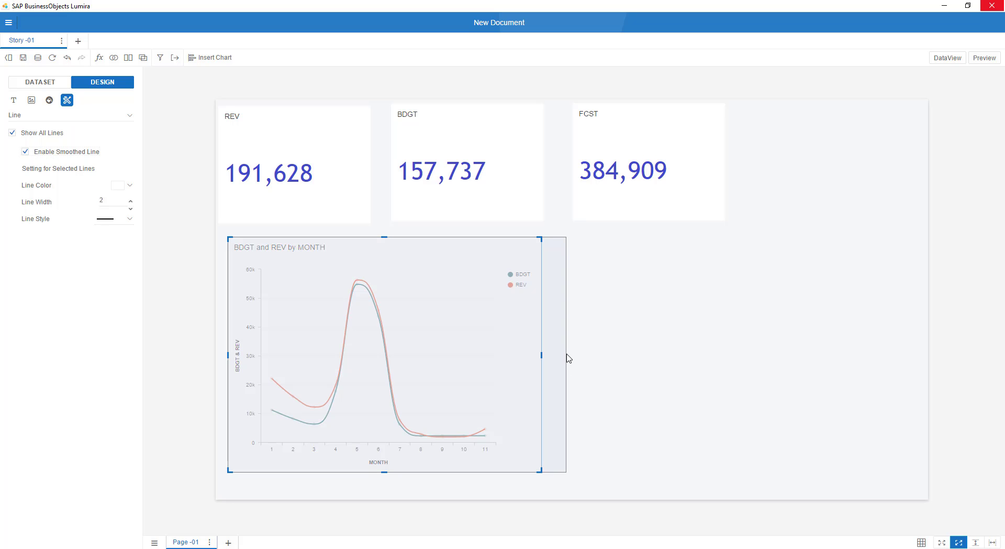
pyautogui.click(644, 365)
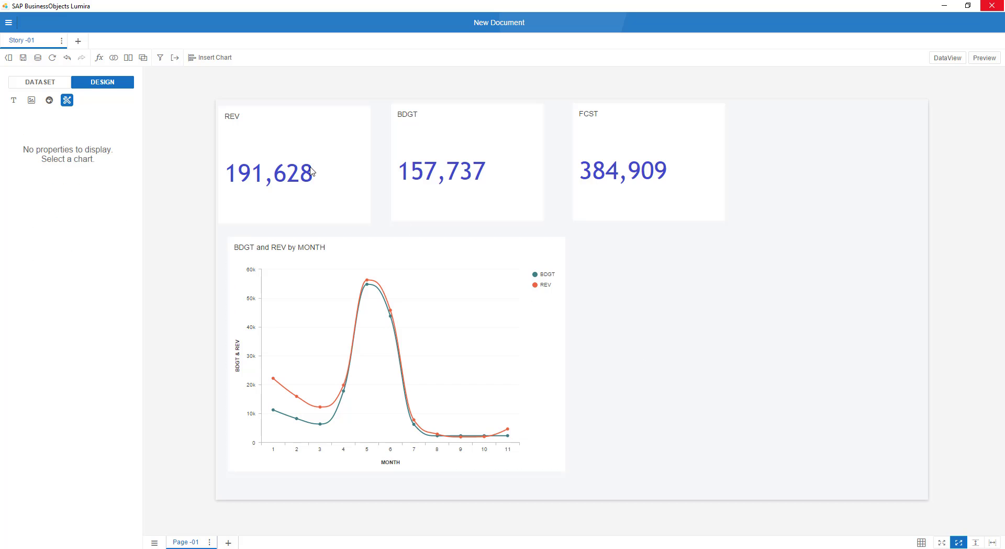
# Place an enlarged crosstab beside the line chart with P&L (2) rows and BDGT values
pyautogui.click(216, 61)
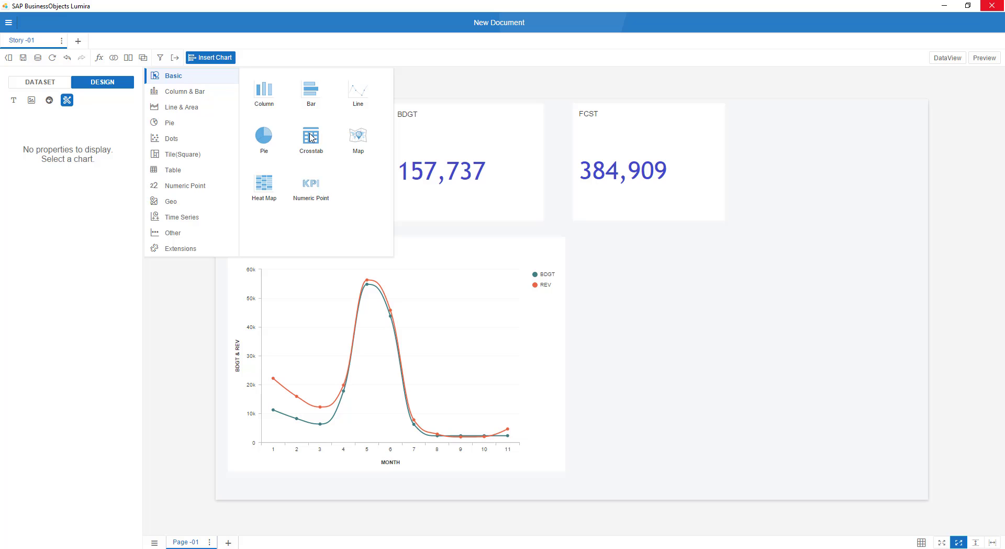
pyautogui.moveTo(312, 137); pyautogui.dragTo(333, 146)
pyautogui.moveTo(596, 286); pyautogui.dragTo(597, 286)
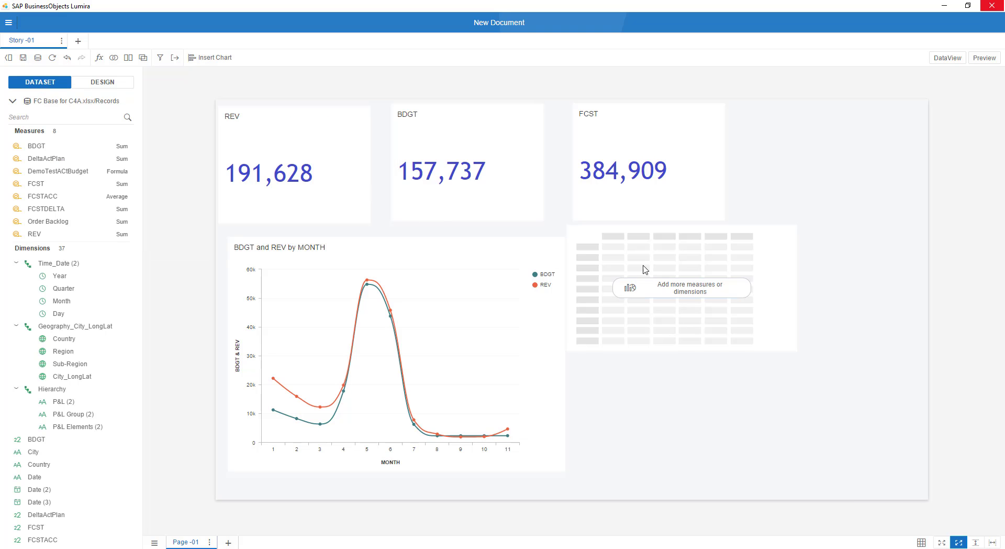
pyautogui.moveTo(640, 256); pyautogui.dragTo(650, 252)
pyautogui.moveTo(810, 351); pyautogui.dragTo(914, 461)
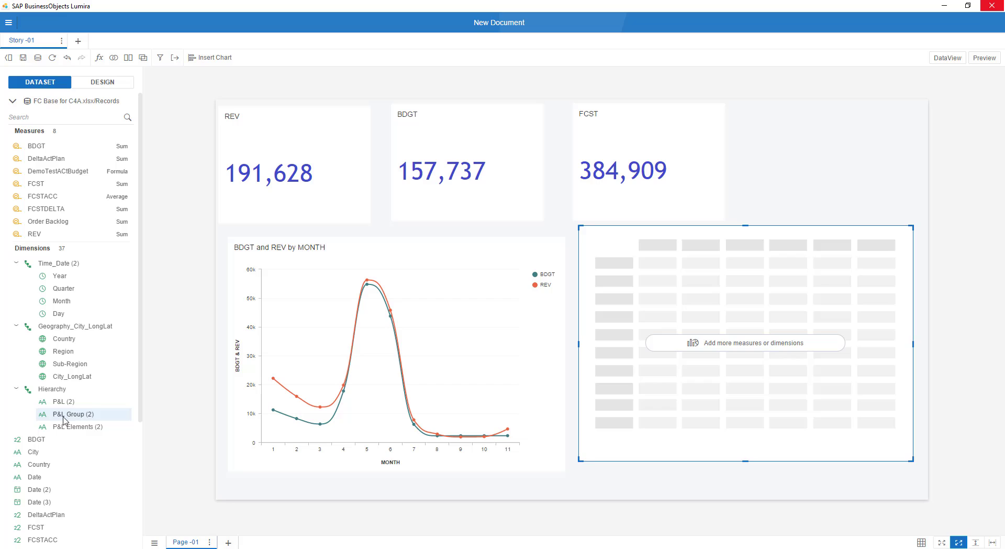
pyautogui.moveTo(59, 401); pyautogui.dragTo(672, 386)
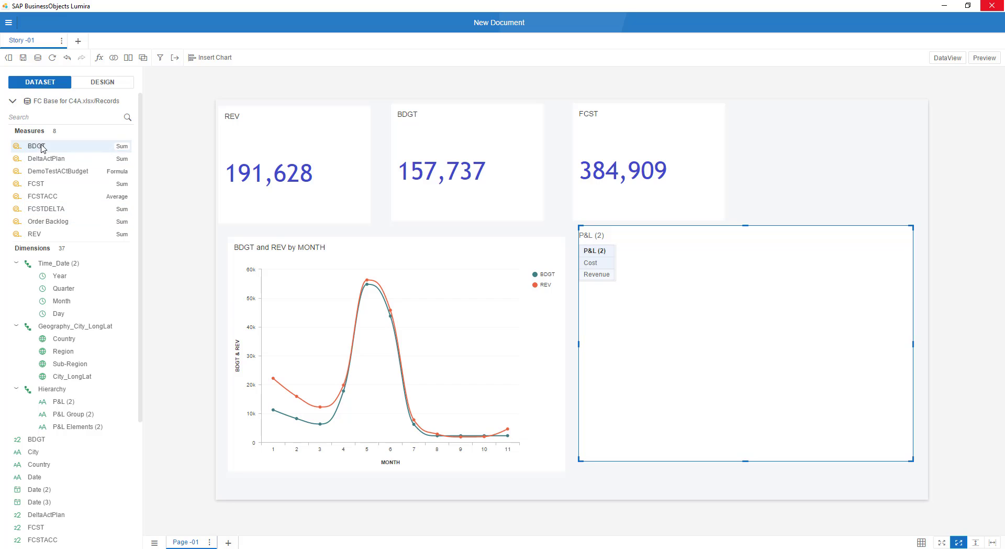
pyautogui.moveTo(42, 148); pyautogui.dragTo(543, 266)
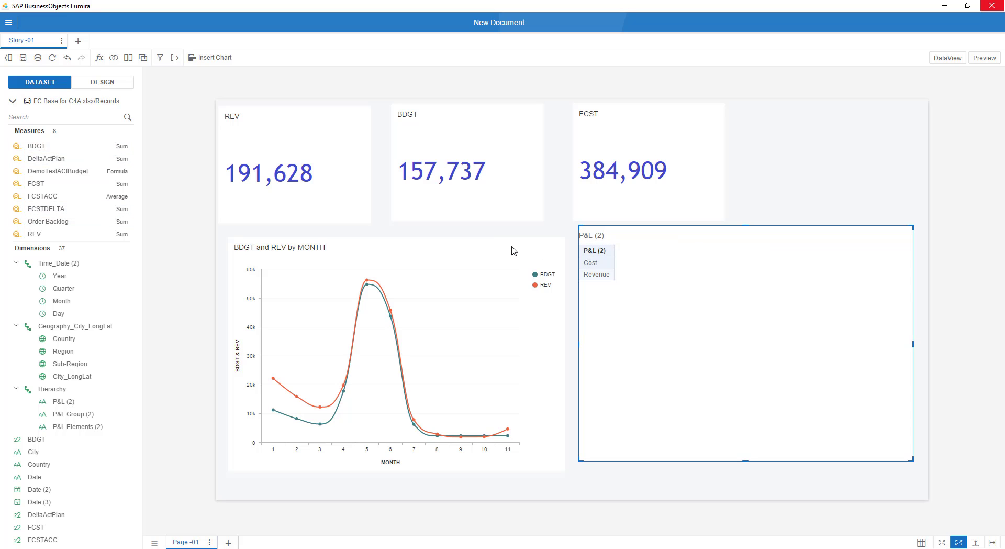
# In the crosstab editor, add BDGT, FCST, FCSTACC and FCSTDELTA, with columns split by Country
pyautogui.click(887, 246)
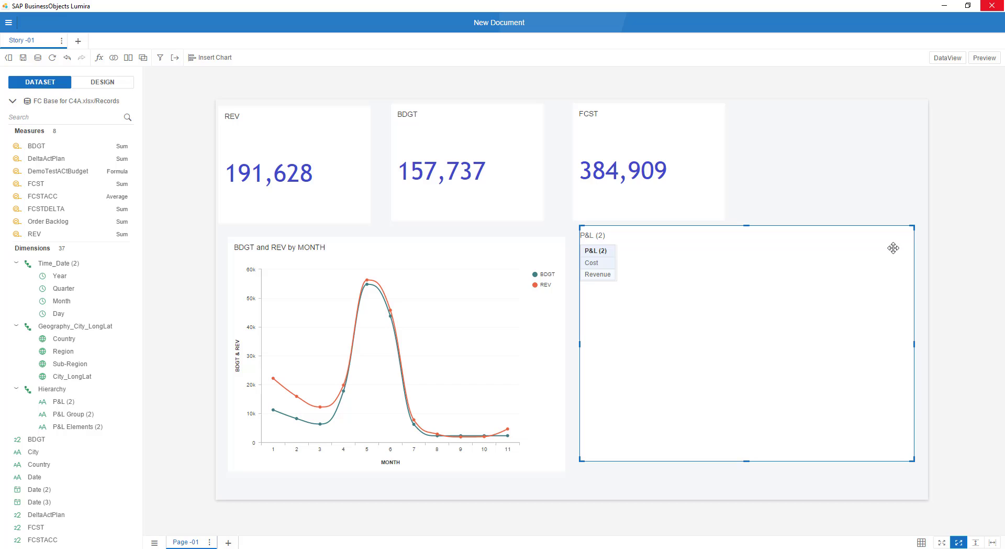
pyautogui.rightClick(901, 243)
pyautogui.click(897, 250)
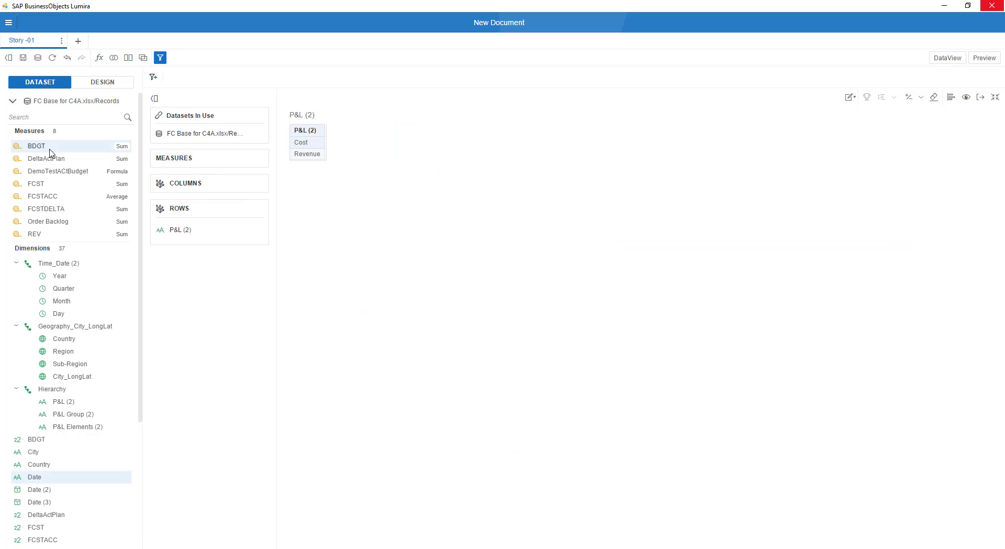
pyautogui.moveTo(42, 150); pyautogui.dragTo(180, 159)
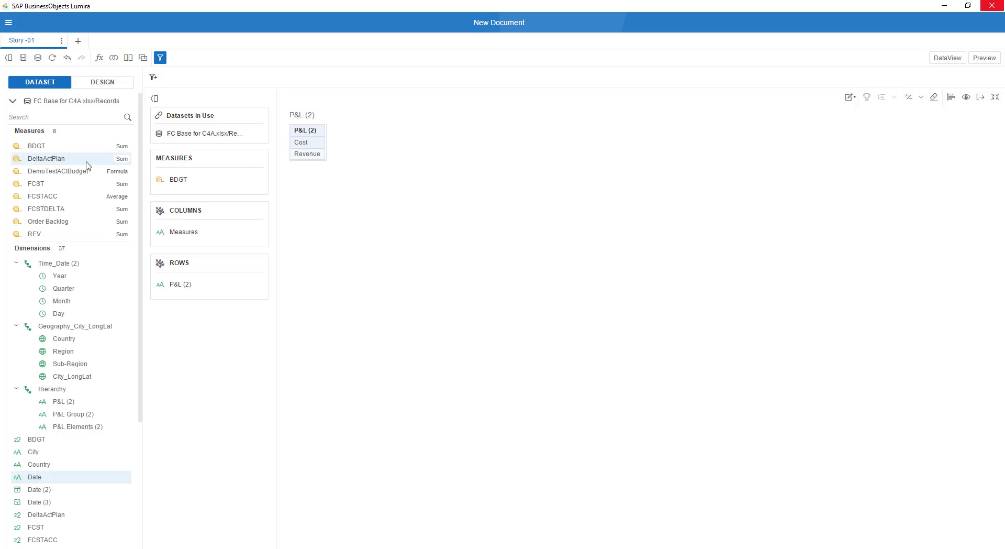
pyautogui.moveTo(40, 184); pyautogui.dragTo(186, 187)
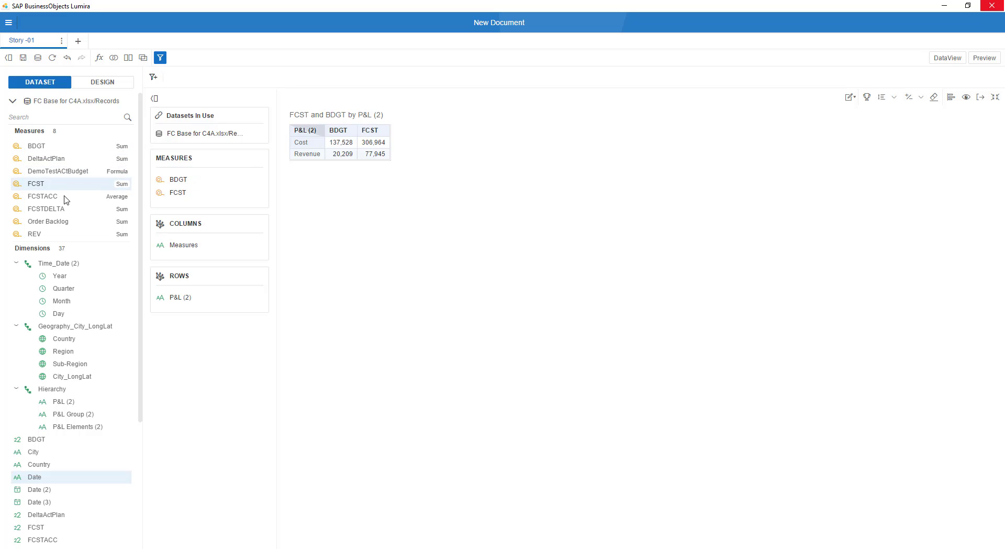
pyautogui.moveTo(50, 202); pyautogui.dragTo(180, 206)
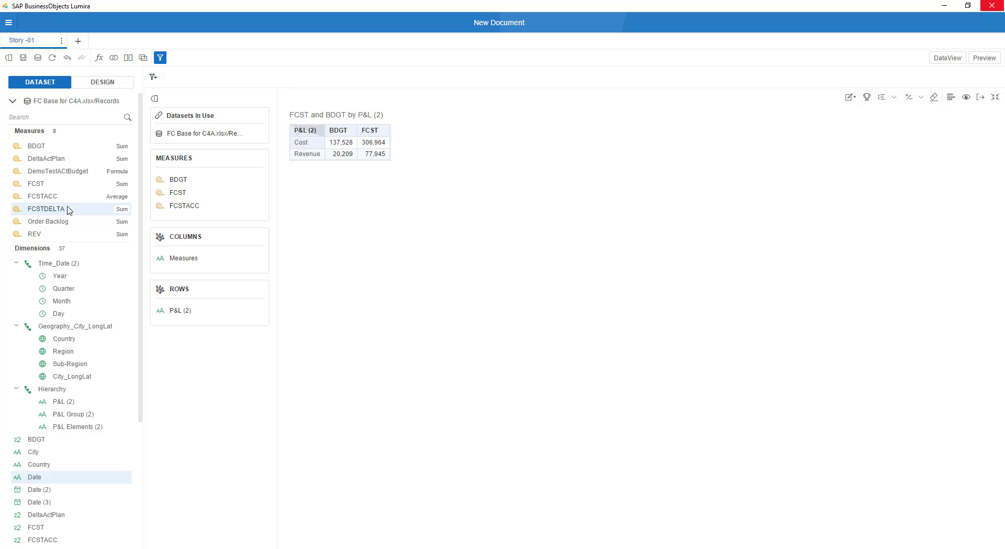
pyautogui.moveTo(50, 213); pyautogui.dragTo(184, 216)
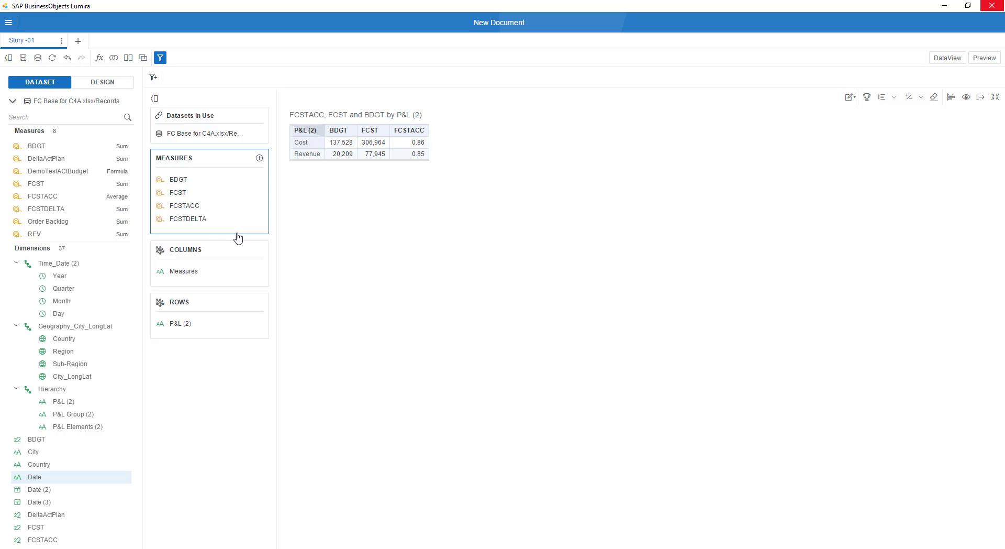
pyautogui.moveTo(39, 464)
pyautogui.mouseDown()
pyautogui.moveTo(202, 285)
pyautogui.moveTo(195, 265)
pyautogui.moveTo(204, 276)
pyautogui.mouseUp()
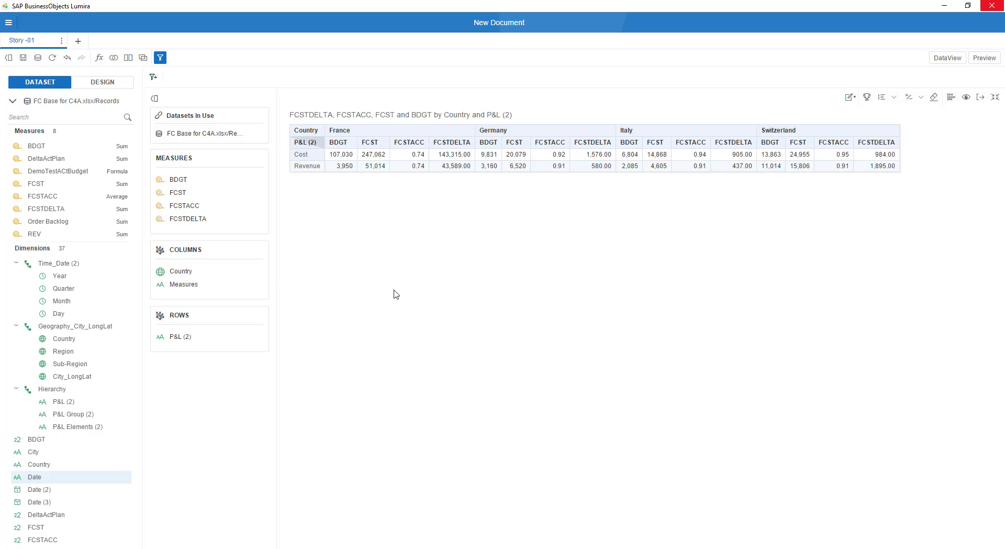
# Drill down into Revenue, then into Sales and Operating Revenue, in the crosstab
pyautogui.rightClick(304, 166)
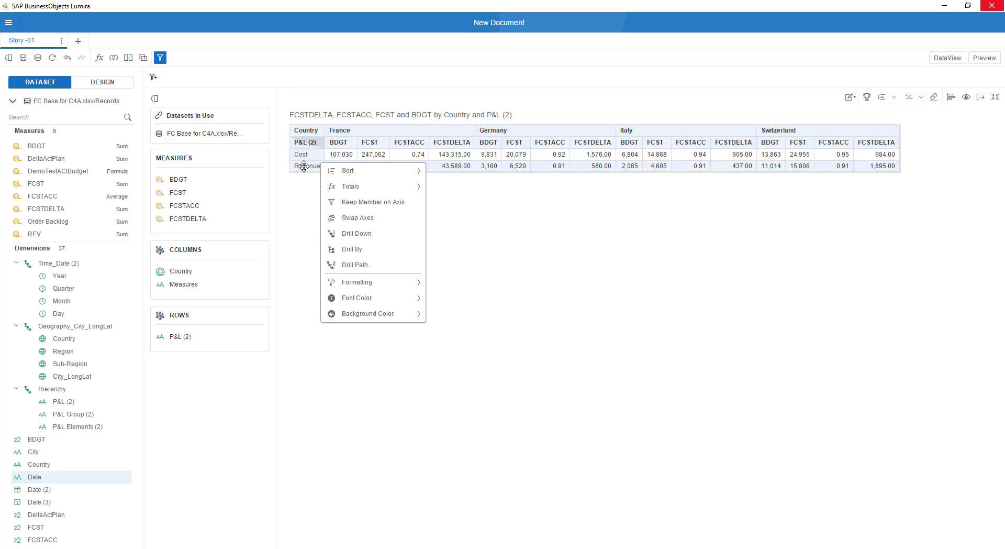
pyautogui.click(361, 234)
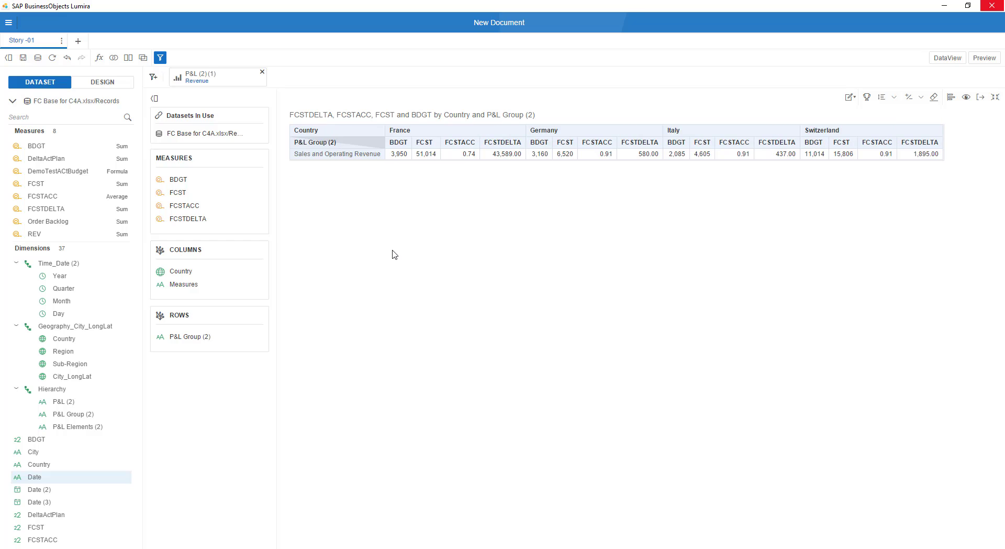
pyautogui.rightClick(337, 153)
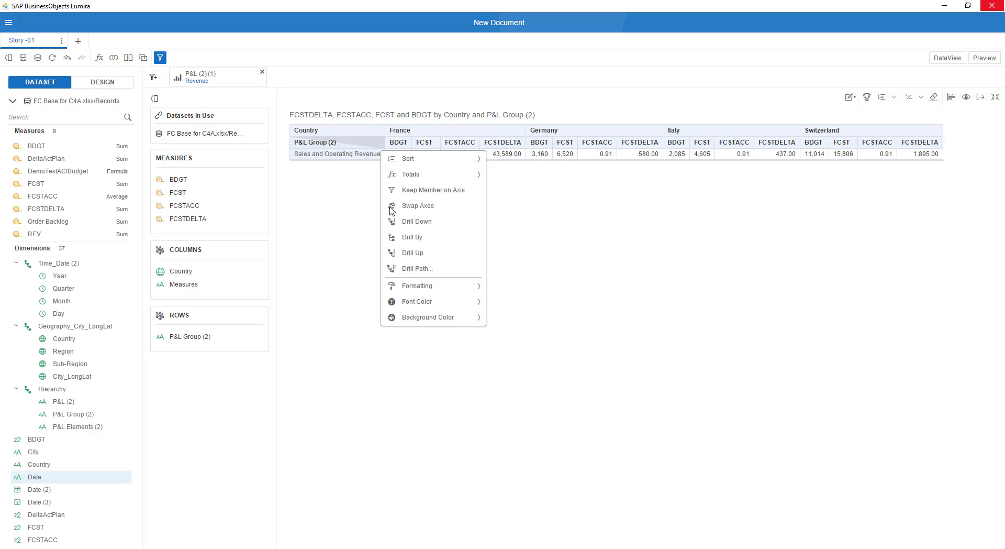
pyautogui.click(403, 221)
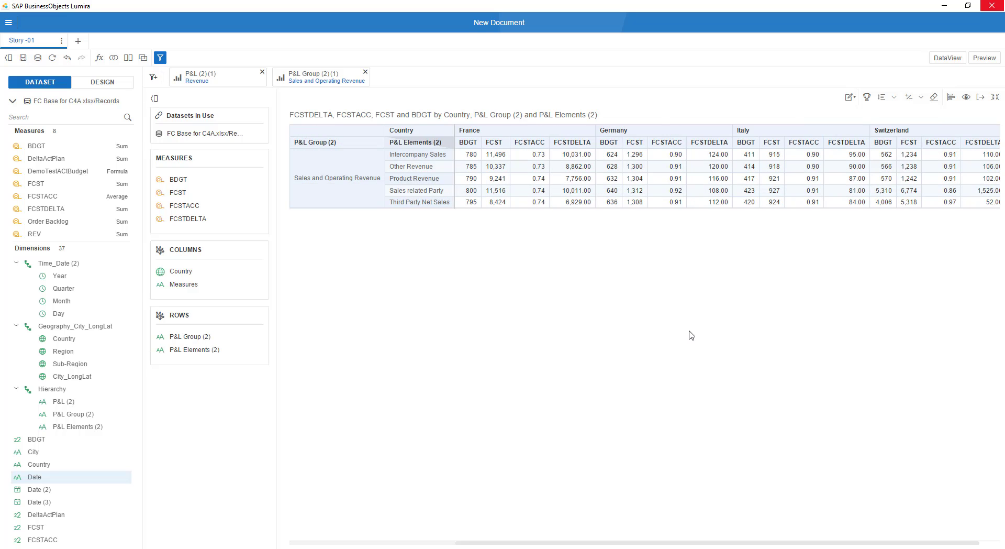
# Return to the story page and shorten the crosstab to fit its rows
pyautogui.click(995, 98)
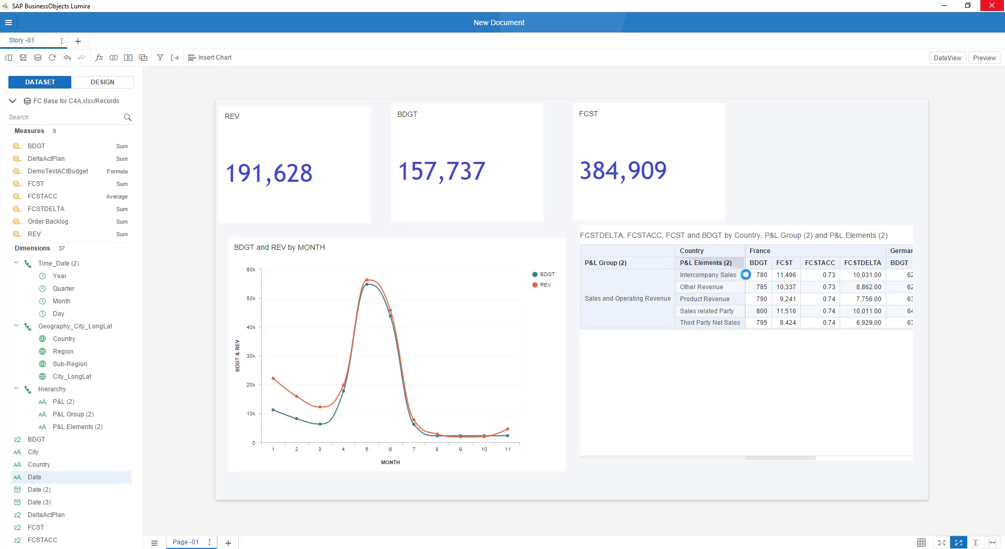
pyautogui.click(762, 286)
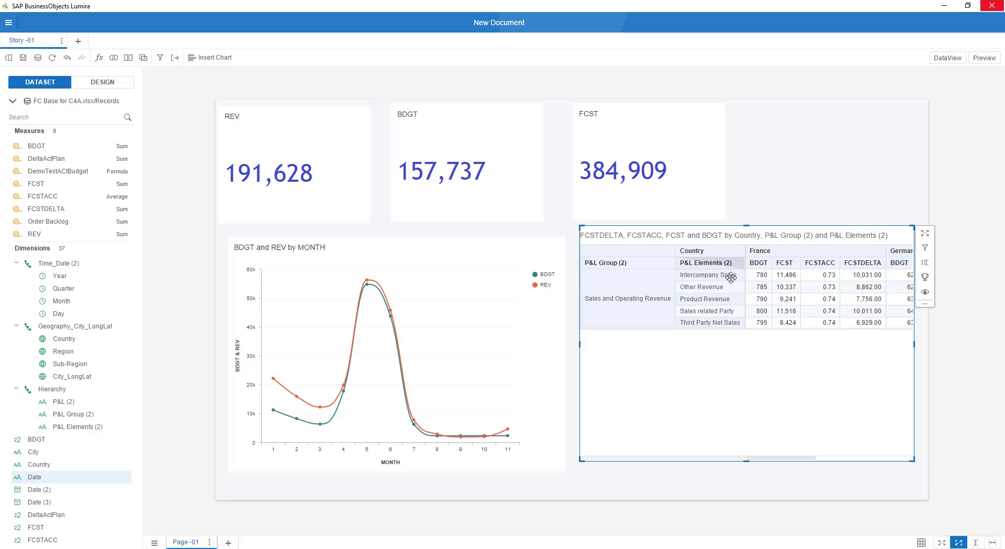
pyautogui.moveTo(747, 459); pyautogui.dragTo(734, 363)
pyautogui.click(752, 429)
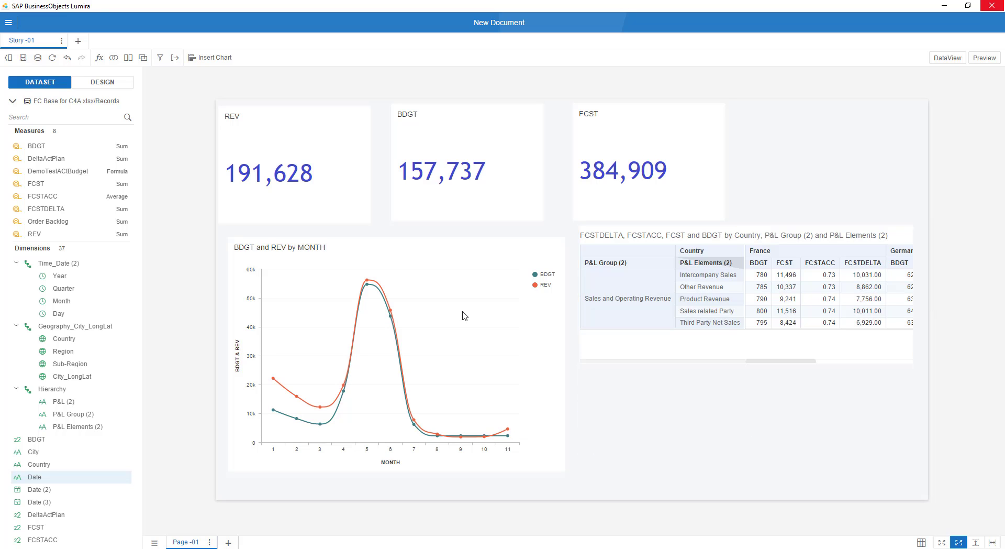
pyautogui.click(211, 58)
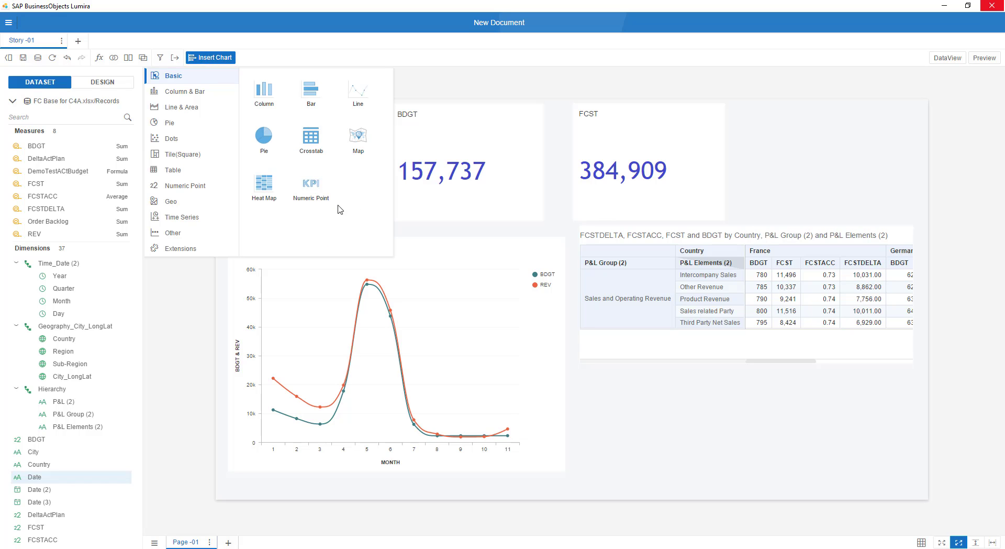
# Add a column chart plotting FCSTACC and FCST by Country below the crosstab
pyautogui.click(265, 94)
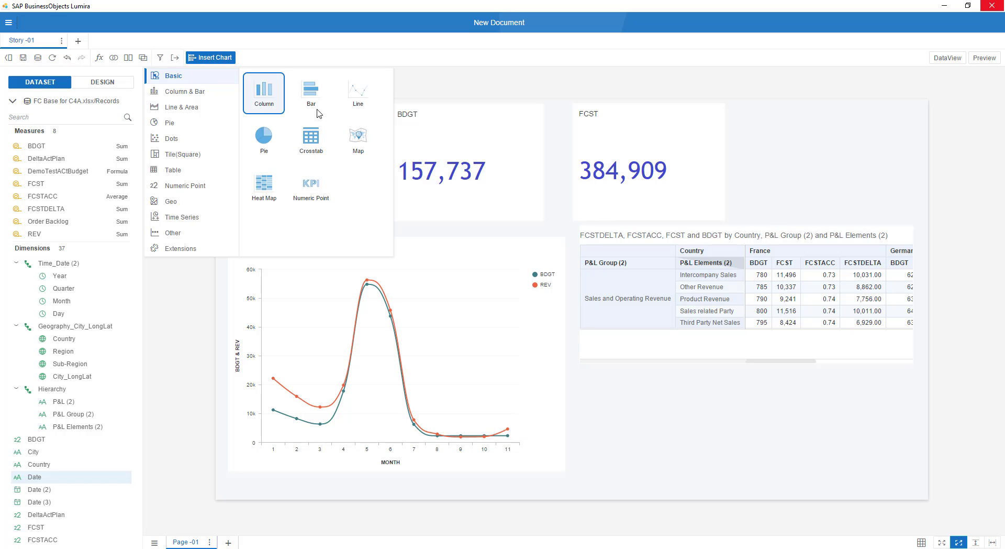
pyautogui.click(267, 94)
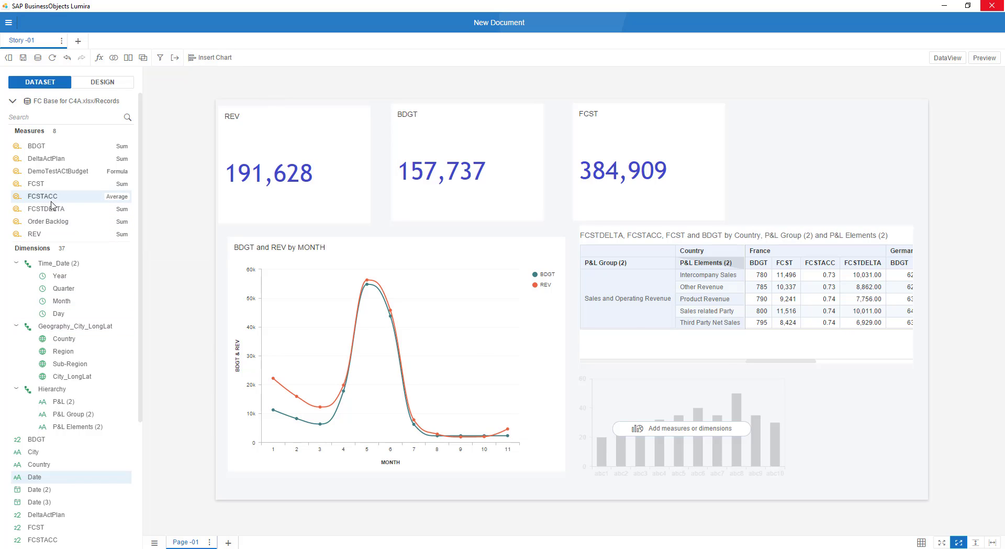
pyautogui.moveTo(46, 202); pyautogui.dragTo(446, 348)
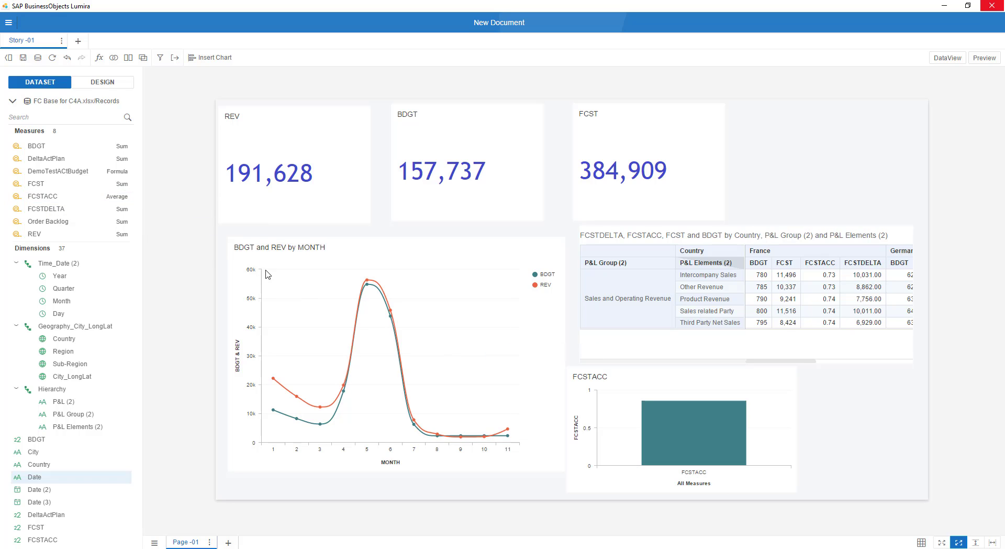
pyautogui.moveTo(63, 184); pyautogui.dragTo(728, 439)
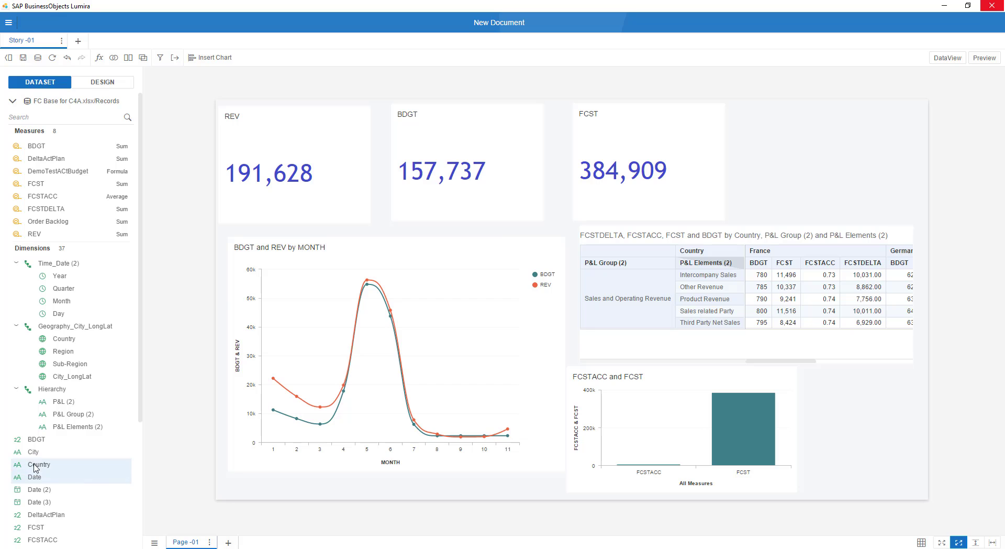
pyautogui.moveTo(35, 467); pyautogui.dragTo(683, 473)
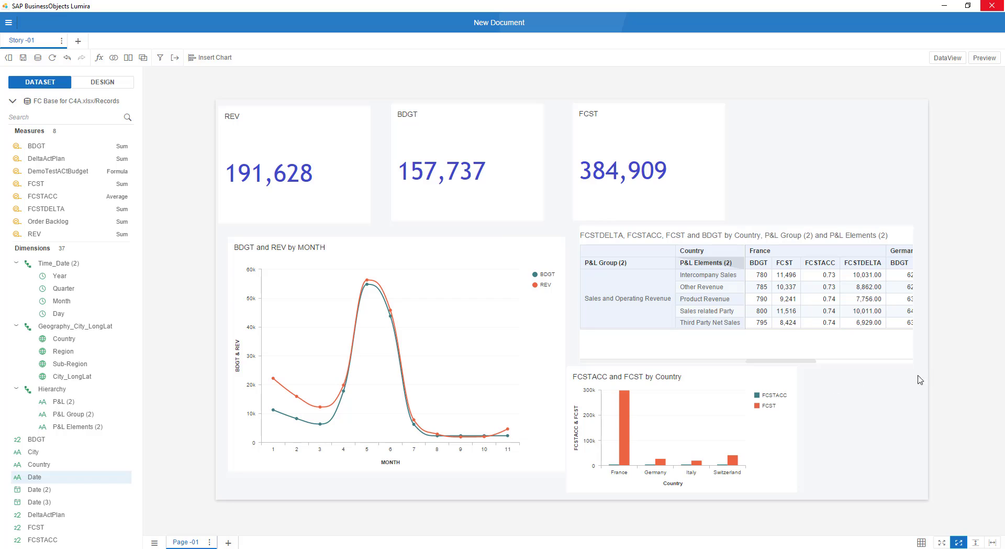
# Assign FCSTACC to a secondary axis in the FCST/FCSTACC chart and restore it to the page
pyautogui.rightClick(731, 411)
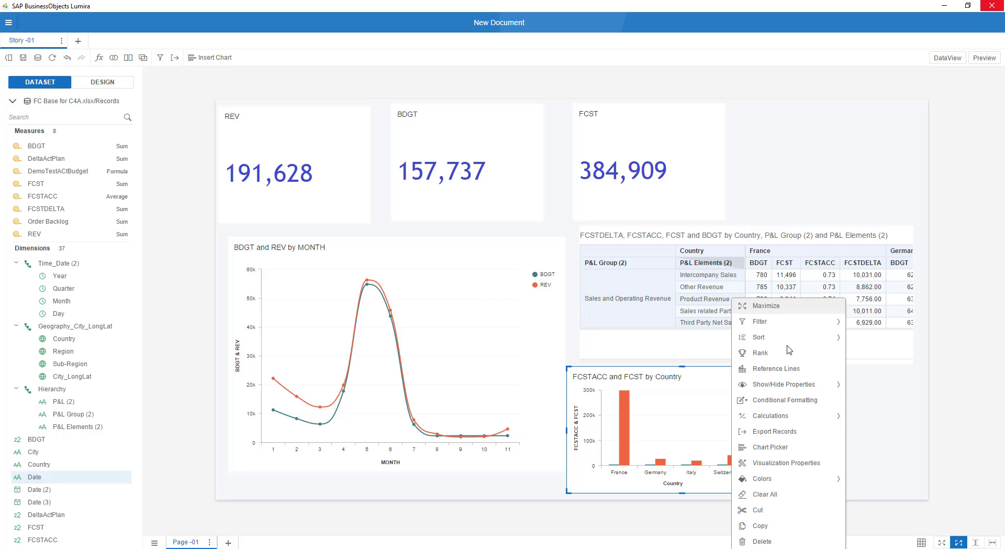
pyautogui.press('Escape')
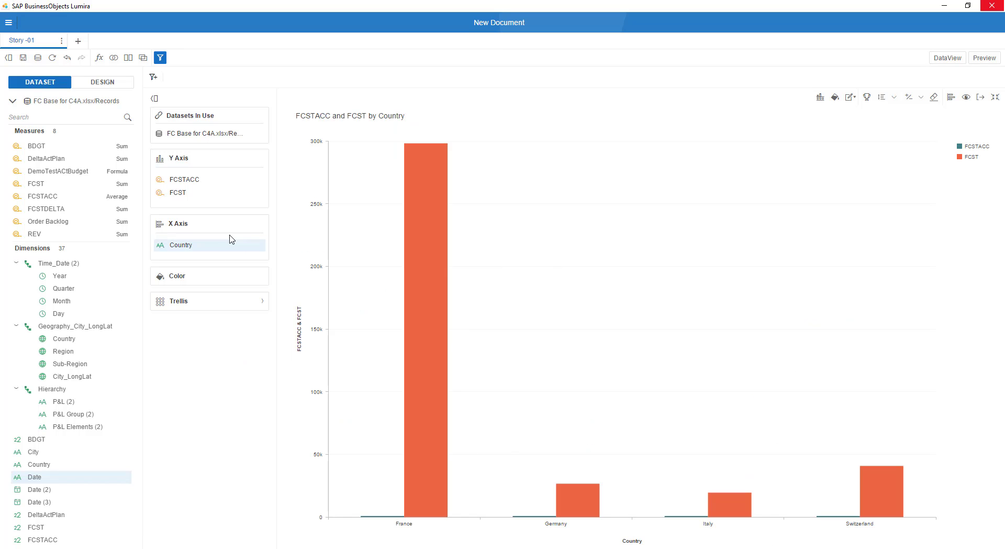
pyautogui.rightClick(211, 180)
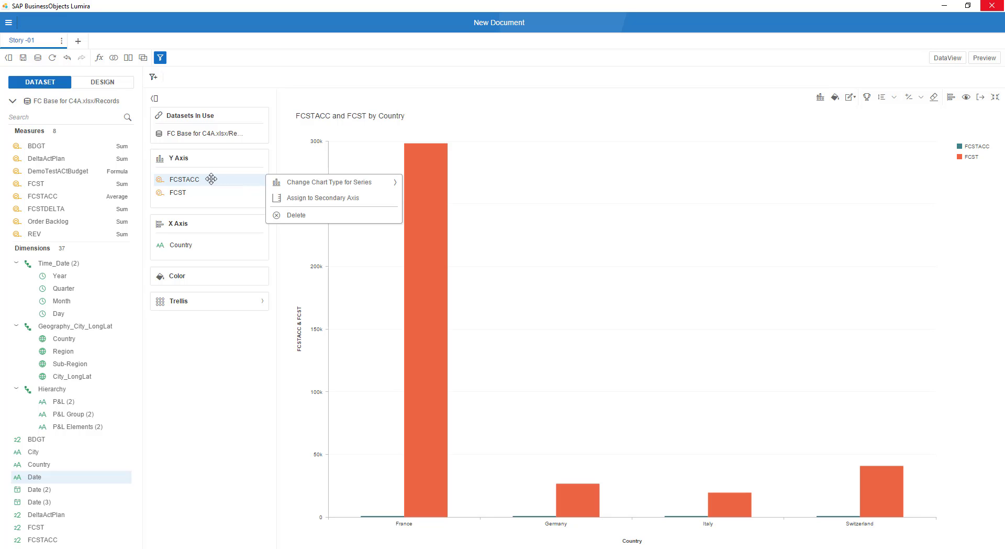
pyautogui.click(327, 201)
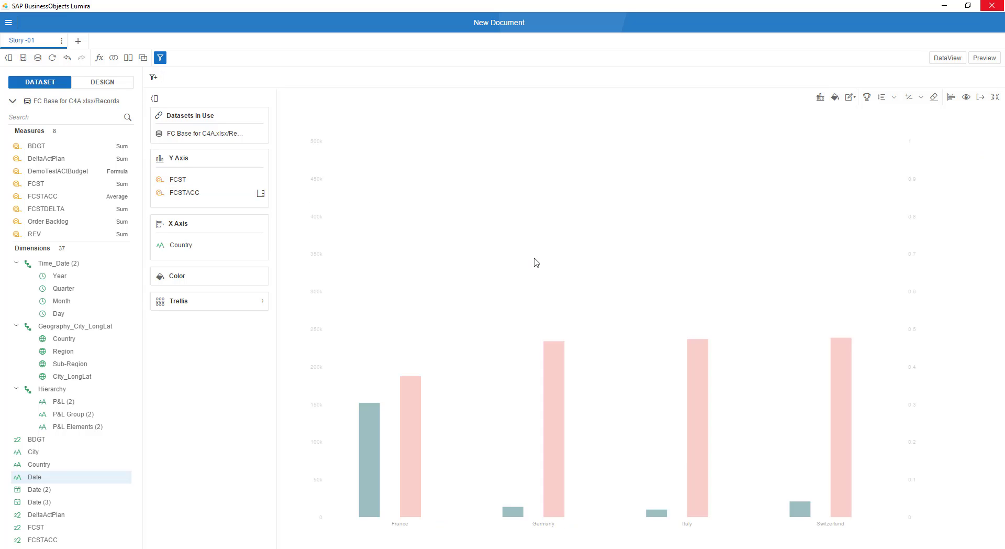
pyautogui.click(994, 97)
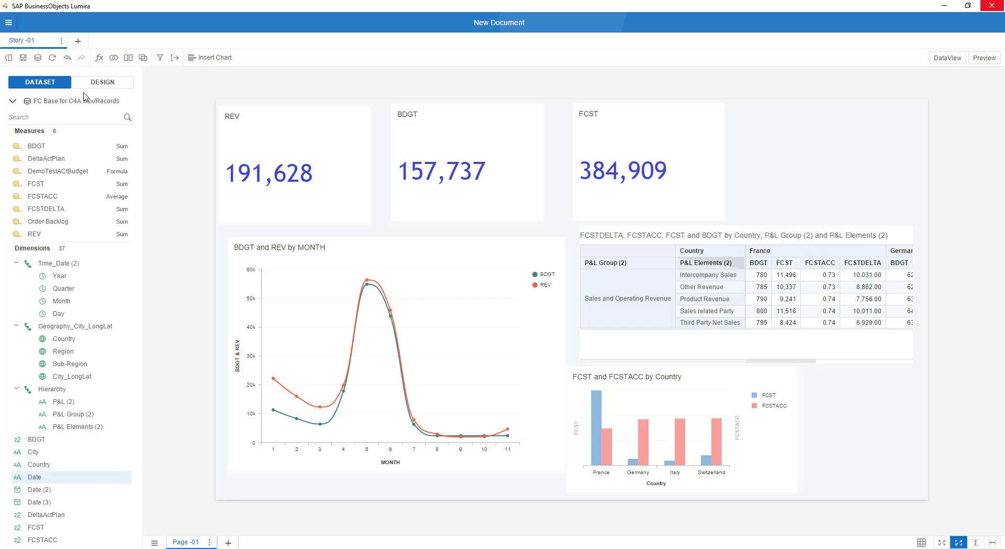
# Rename the story to 'Demo L20'
pyautogui.click(62, 42)
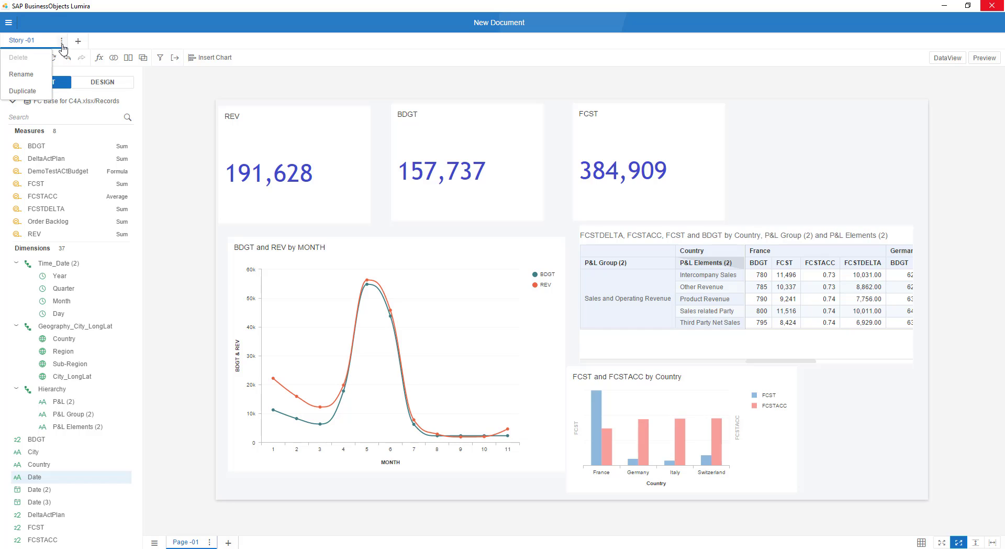
pyautogui.click(23, 74)
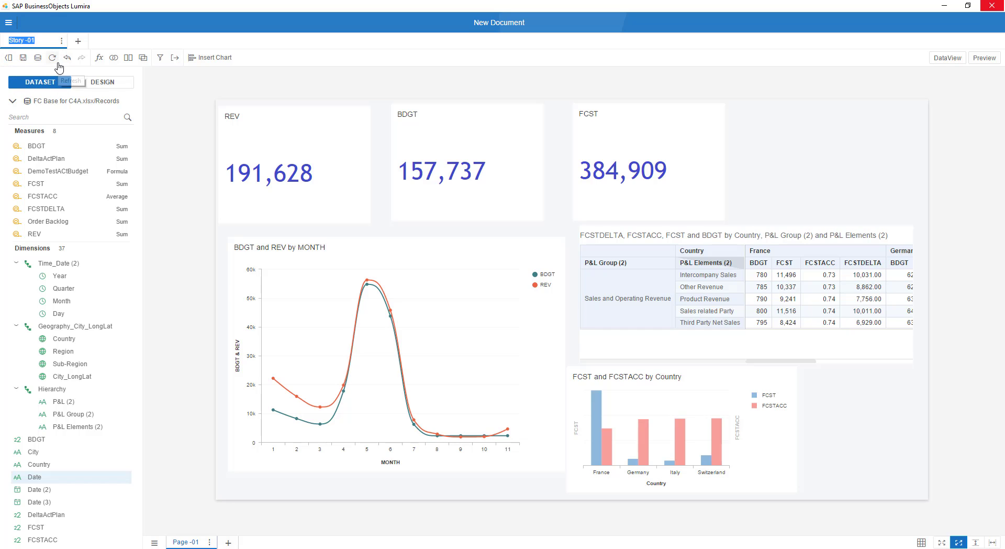
pyautogui.write('Demo L20')
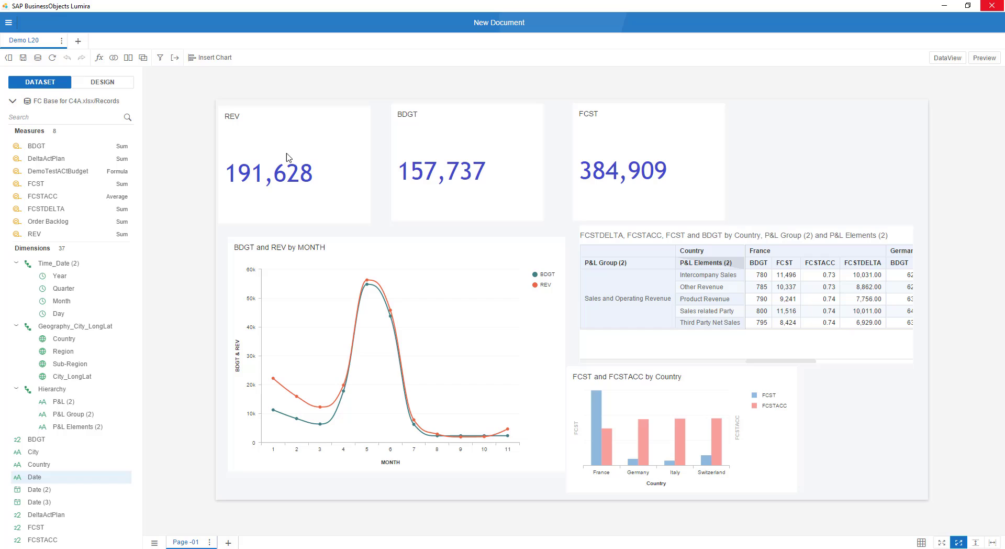
# Review the Page Settings and cancel without changing anything
pyautogui.click(210, 542)
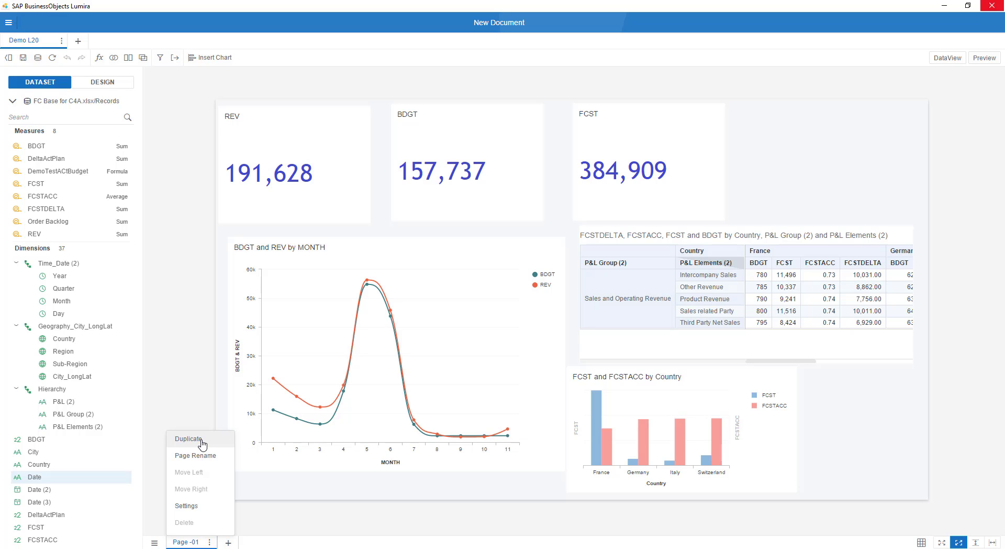
pyautogui.click(195, 510)
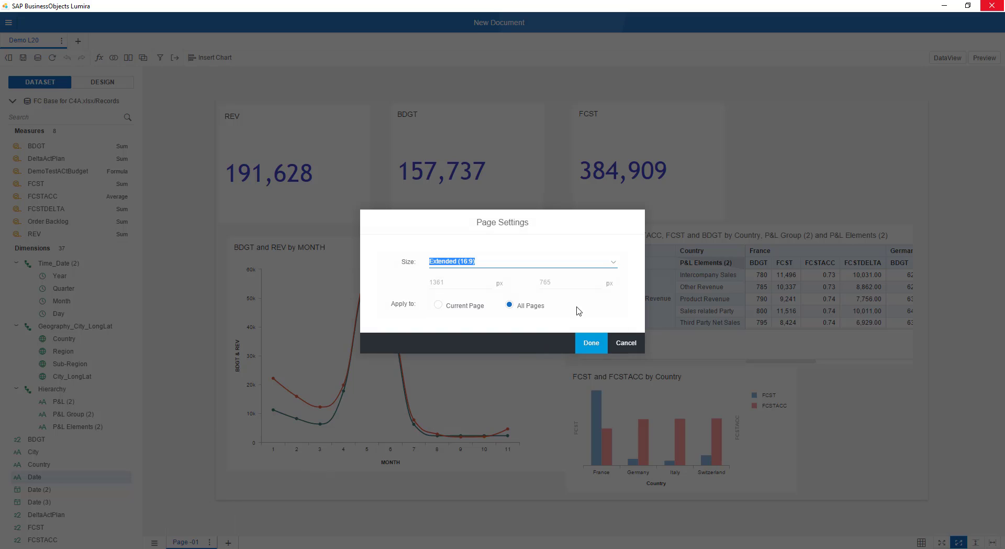
pyautogui.click(621, 346)
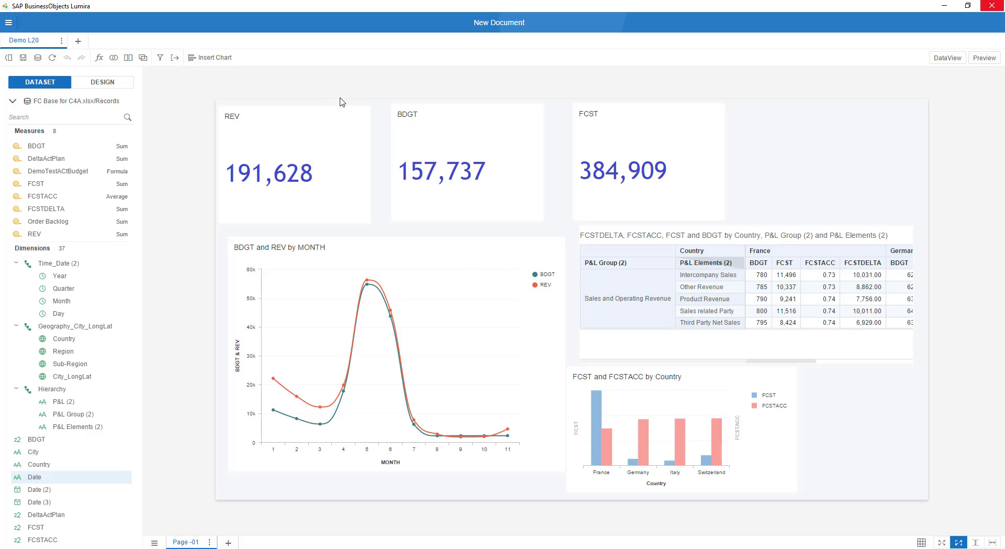
# Add a Year filter using Equals with all years 2011, 2012 and 2013 selected
pyautogui.click(160, 58)
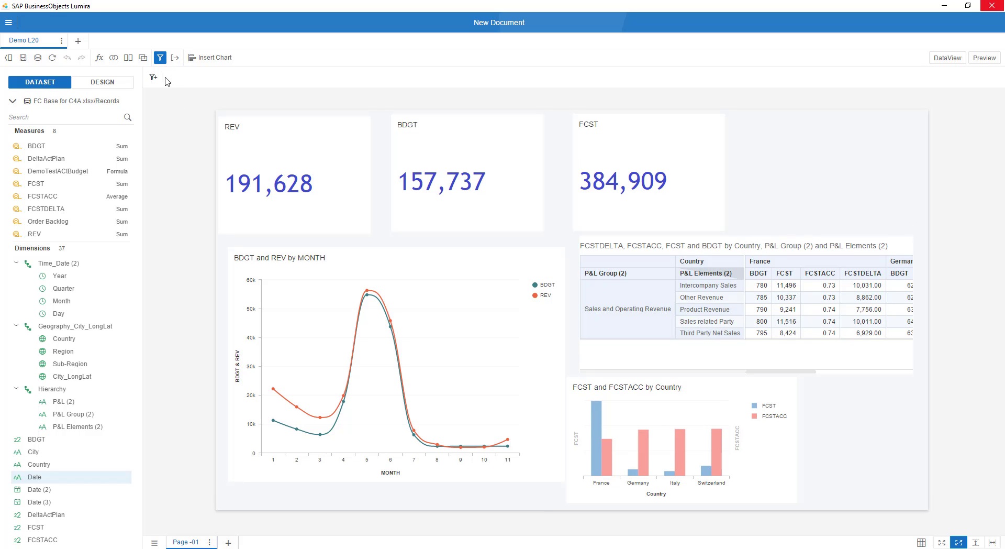
pyautogui.click(155, 78)
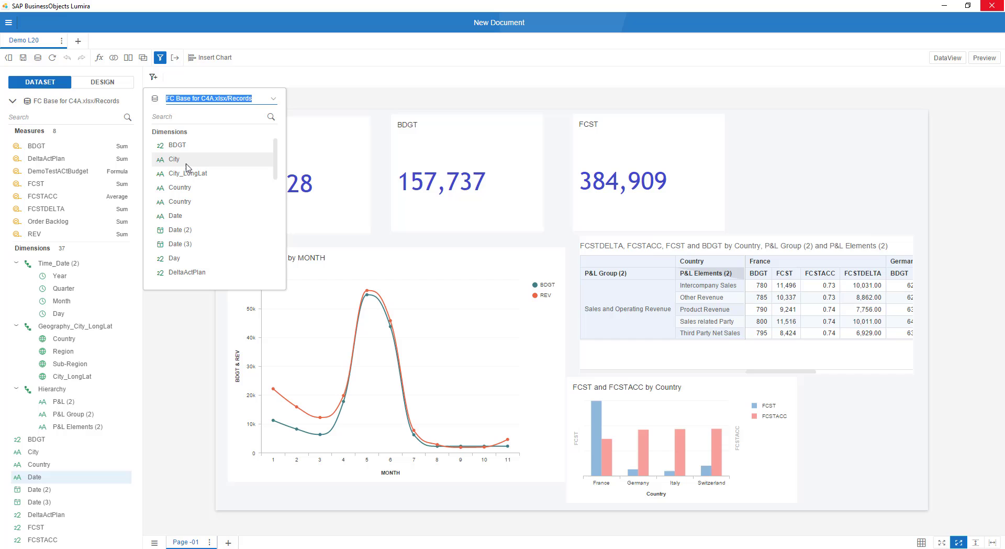
pyautogui.scroll(-5, 197, 231)
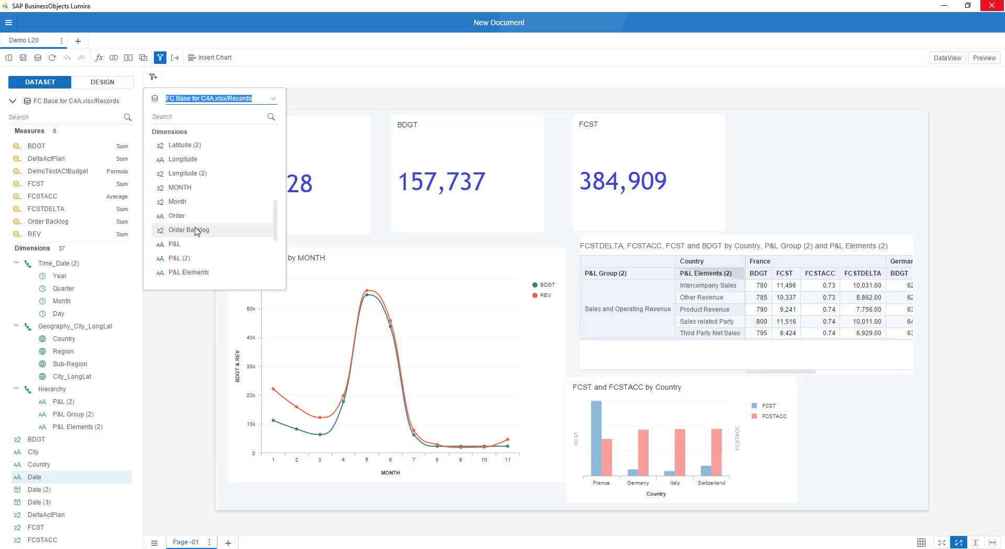
pyautogui.scroll(5, 197, 231)
pyautogui.scroll(-10, 197, 231)
pyautogui.click(193, 258)
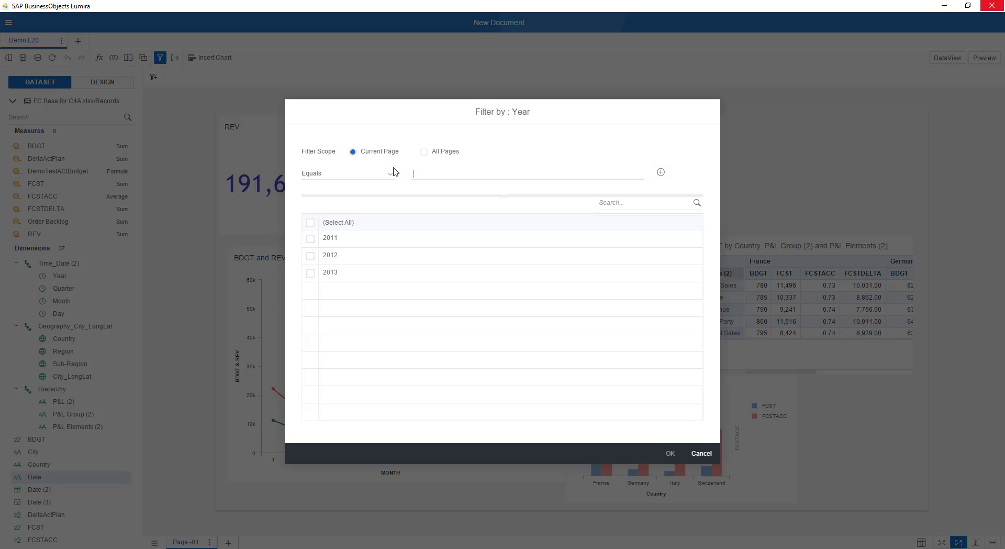
pyautogui.click(324, 223)
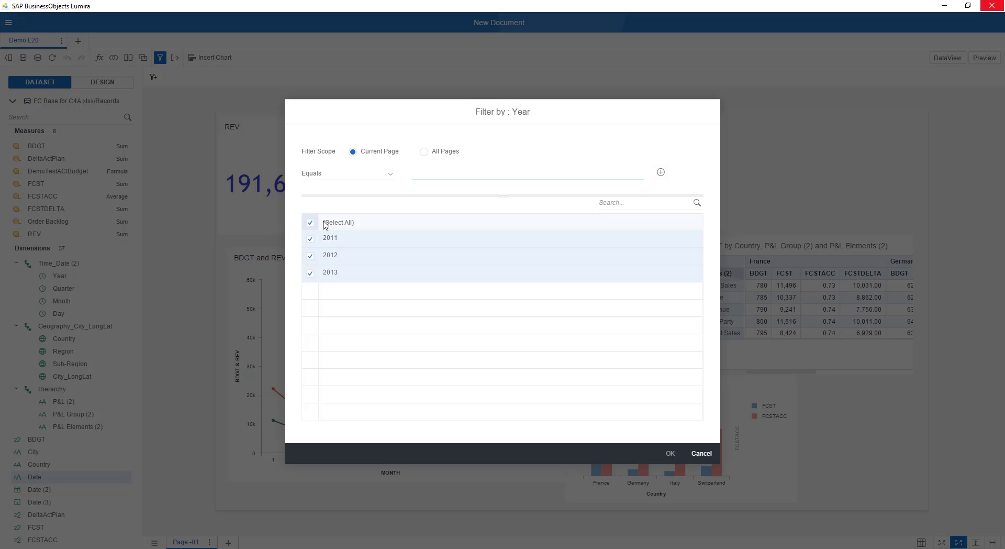
pyautogui.click(391, 176)
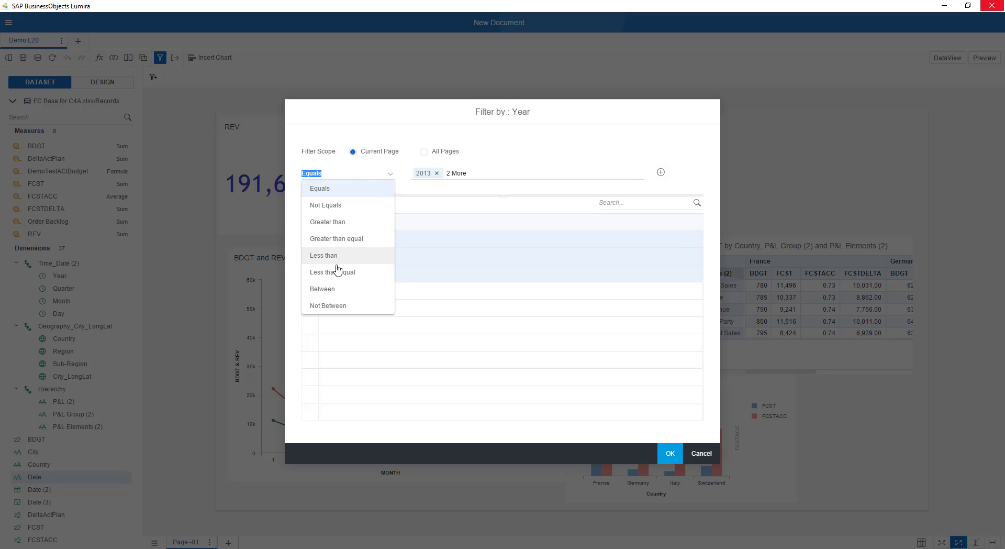
pyautogui.click(669, 454)
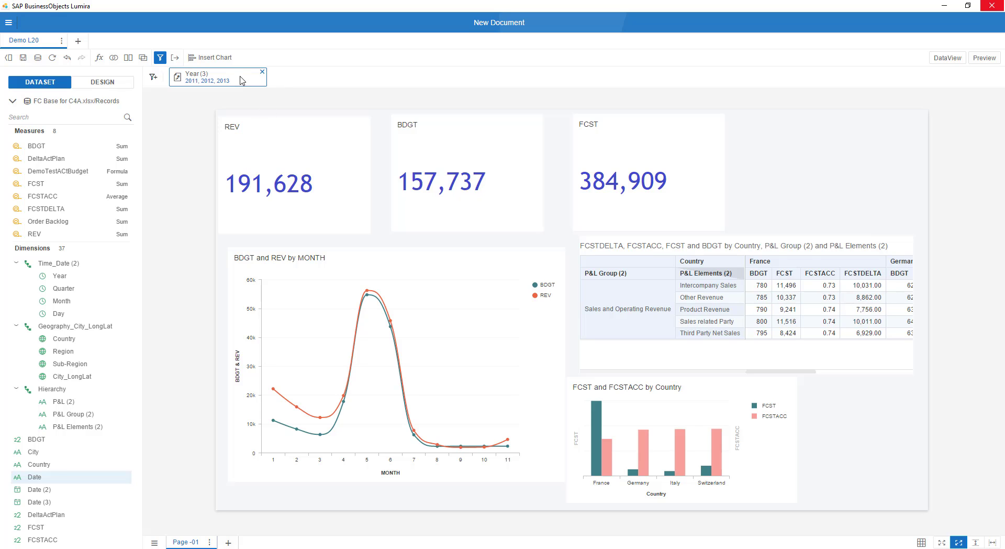
# Place the Year filter on the page as a Drop-down control beside the FCST tile
pyautogui.moveTo(234, 79); pyautogui.dragTo(768, 142)
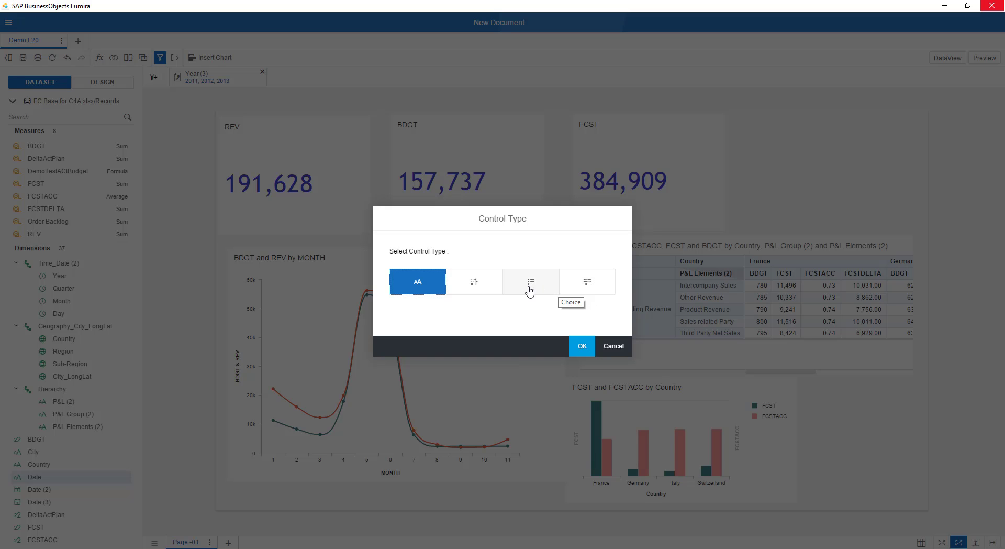
pyautogui.click(470, 286)
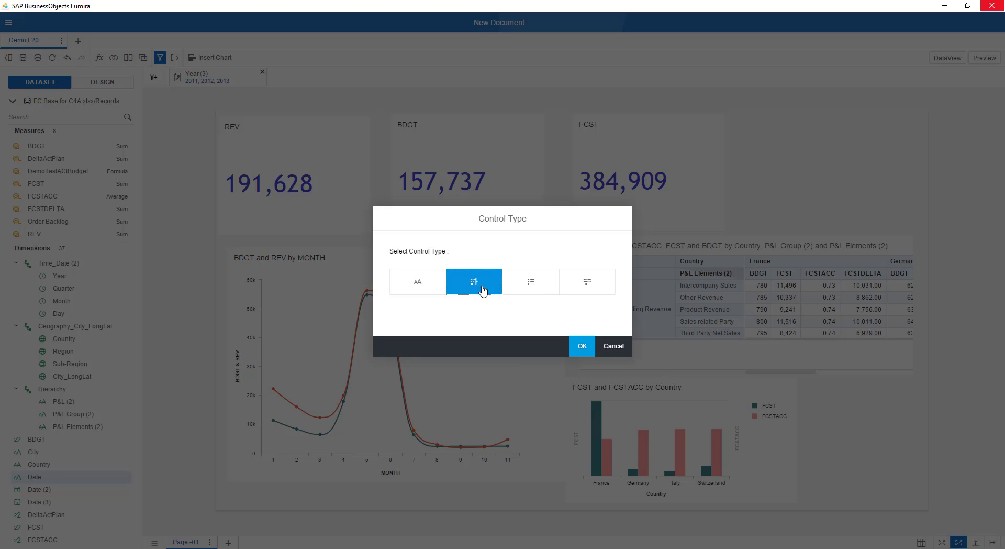
pyautogui.click(582, 346)
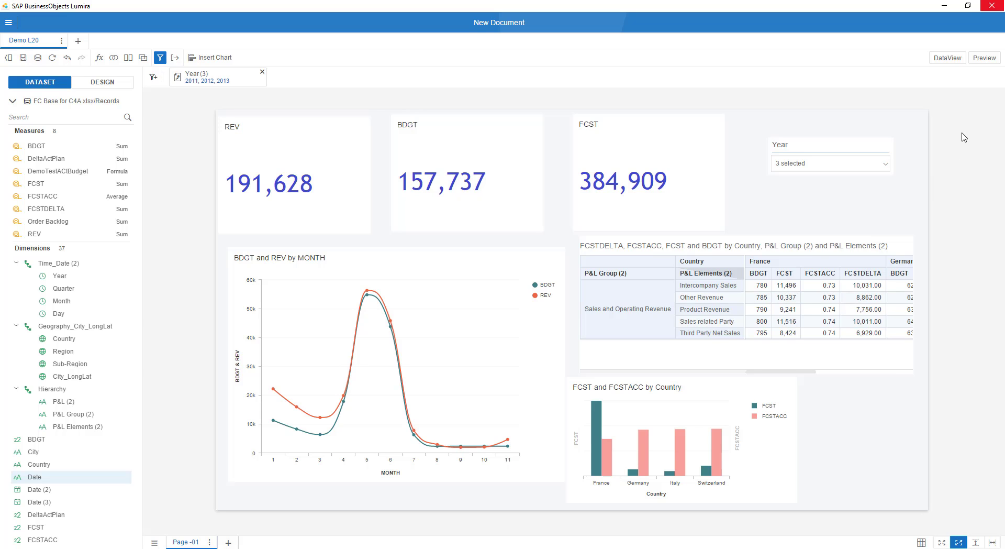
# In Preview, narrow the Year dropdown to 2012 only, giving REV 25,130, BDGT 12,797, FCST 27,077
pyautogui.click(984, 58)
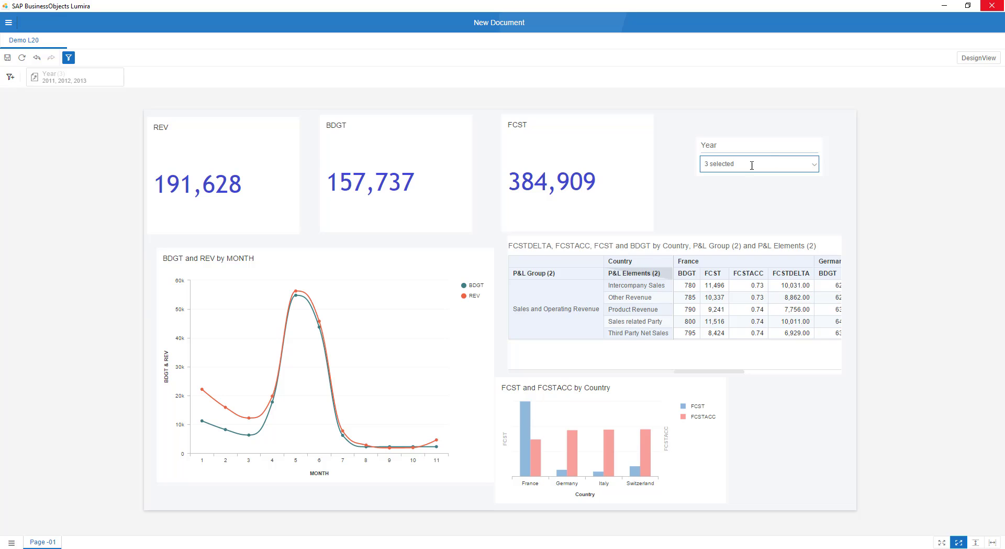
pyautogui.click(815, 167)
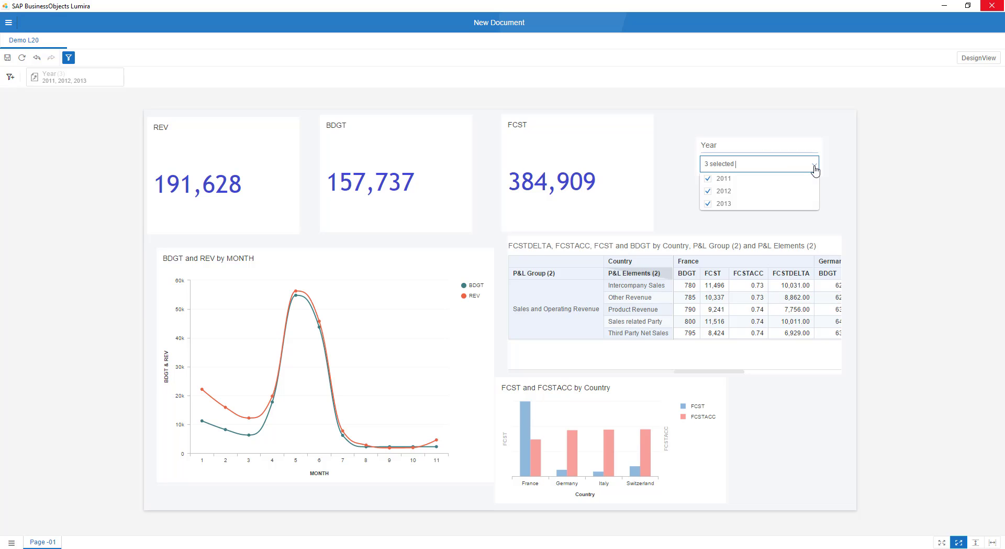
pyautogui.click(709, 205)
pyautogui.click(708, 179)
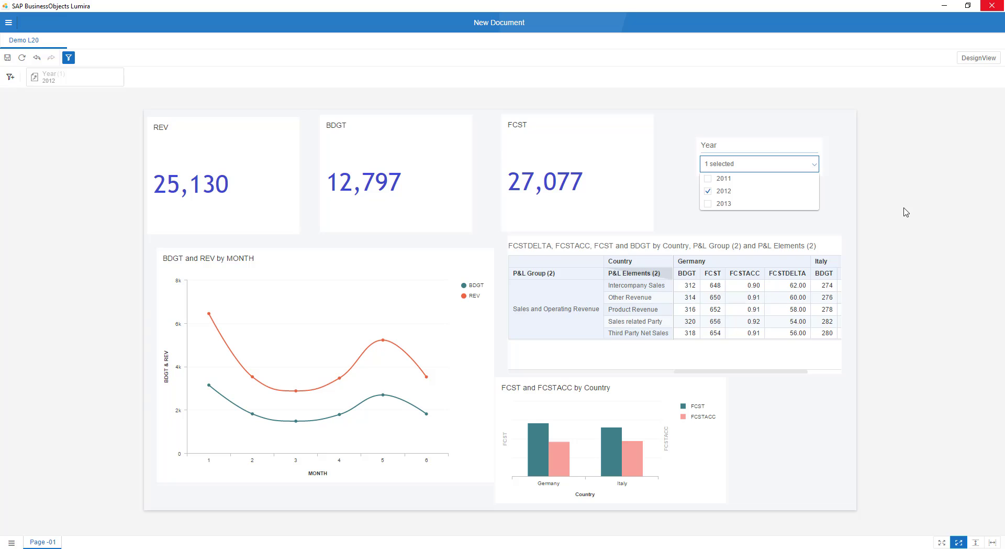
pyautogui.click(602, 315)
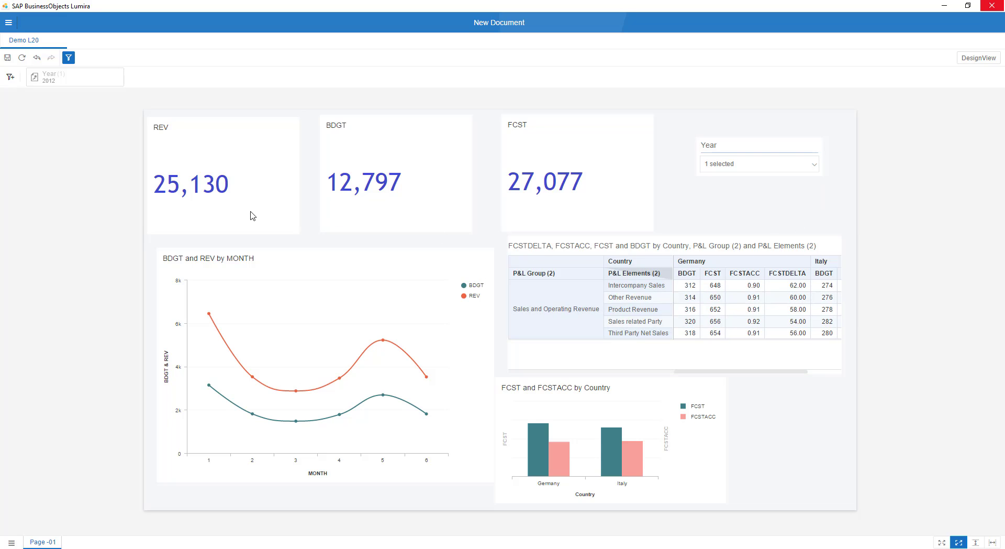